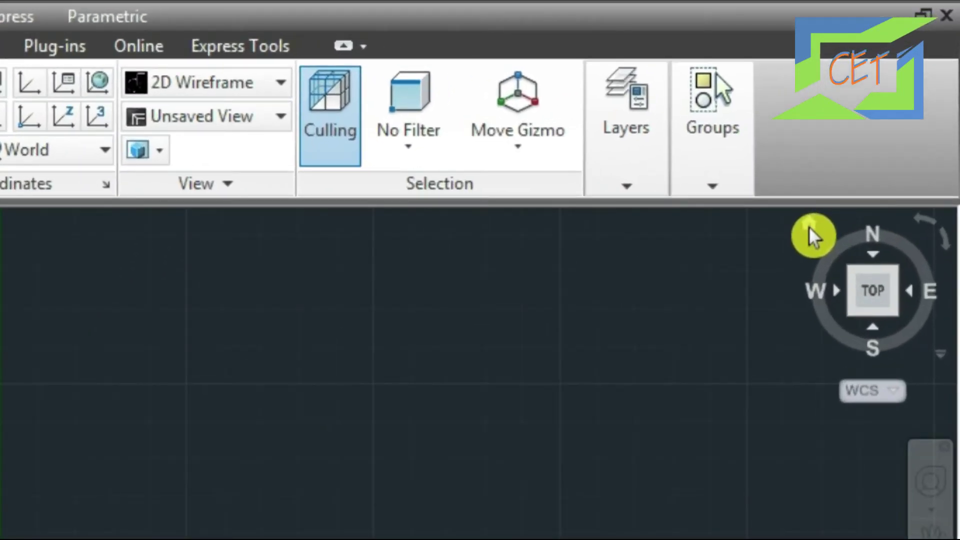
Set the viewport to the SW Isometric preset, keeping the 2D Wireframe style
left_click(808, 226)
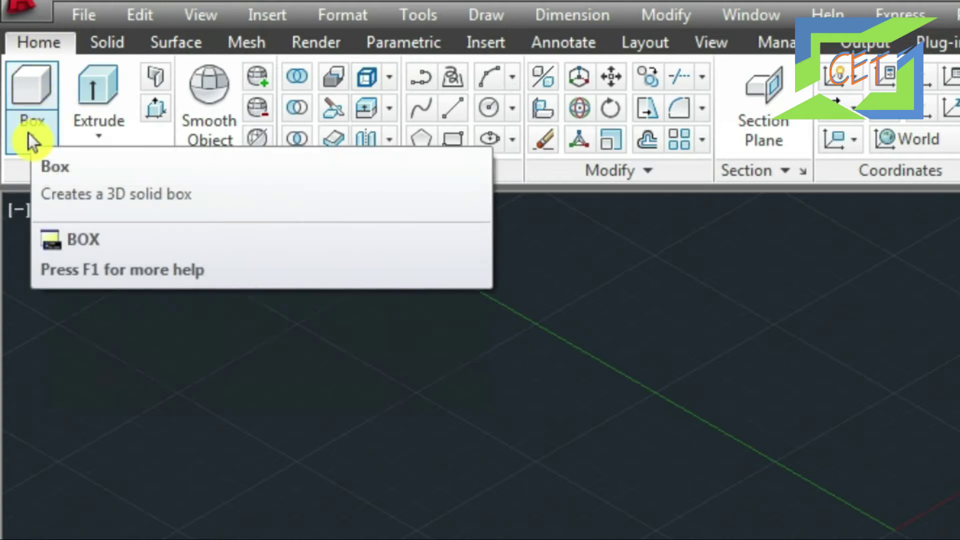
Draw a box solid from two picked base corners and a picked height
left_click(34, 134)
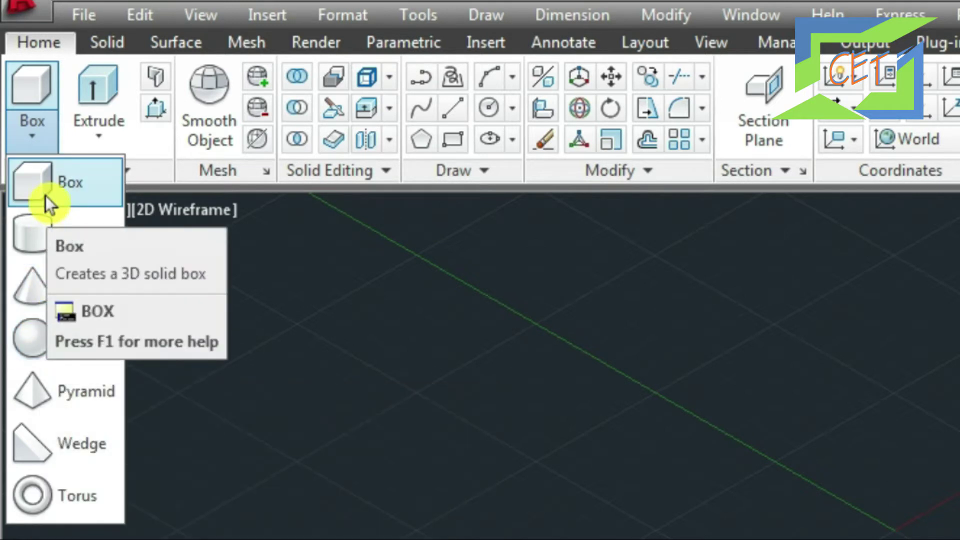
mouse_move(32, 105)
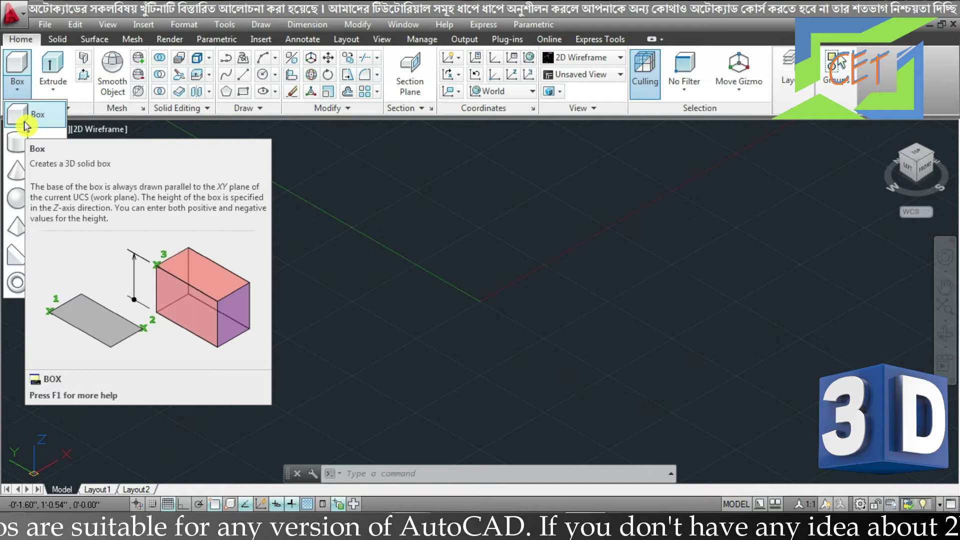
left_click(24, 114)
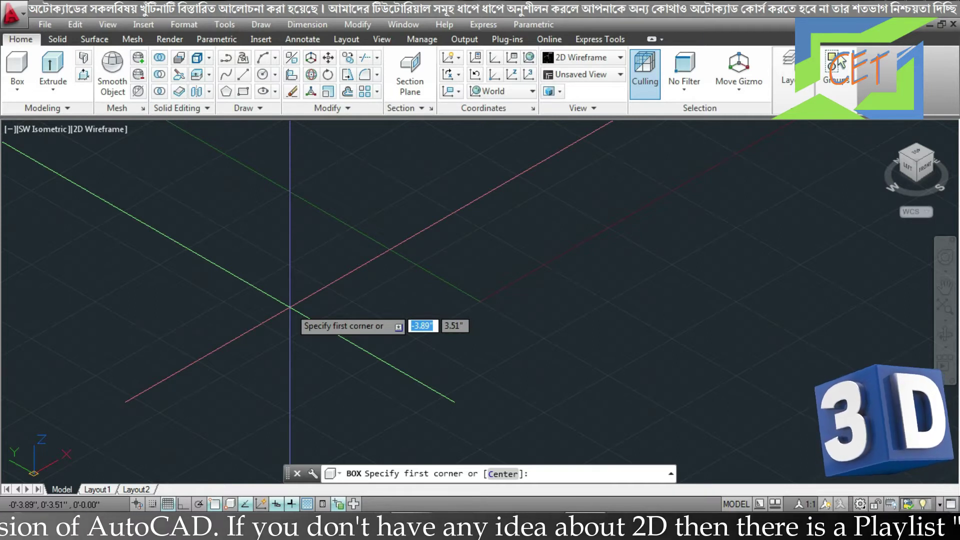
left_click(290, 307)
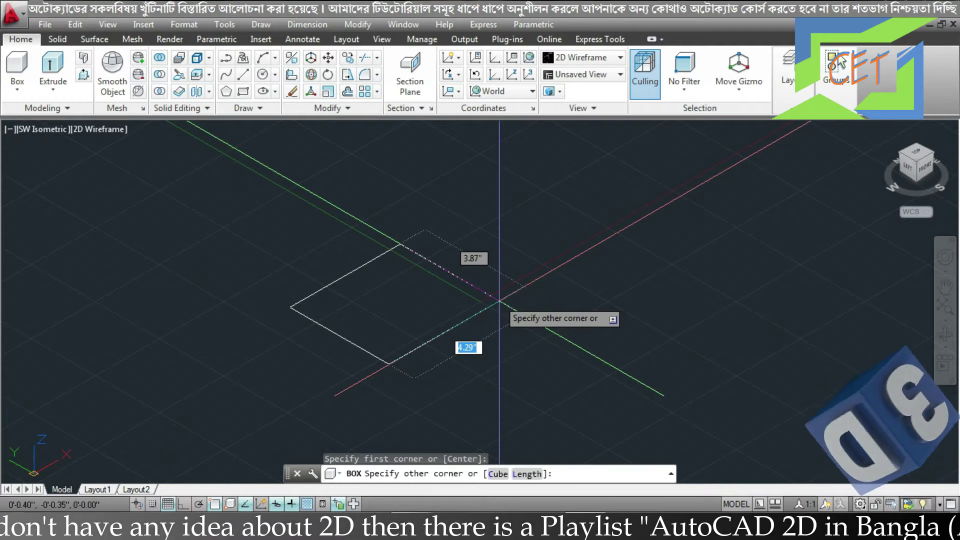
left_click(499, 300)
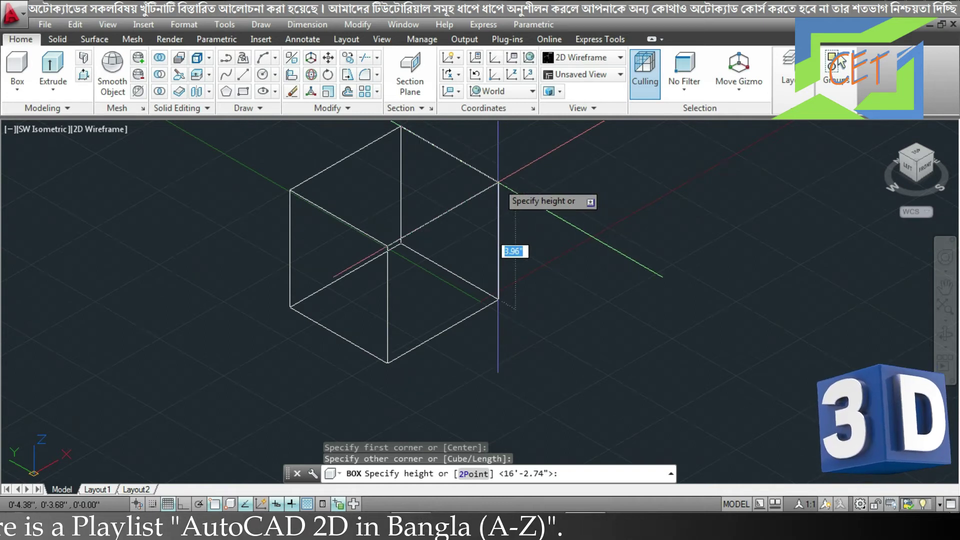
left_click(498, 182)
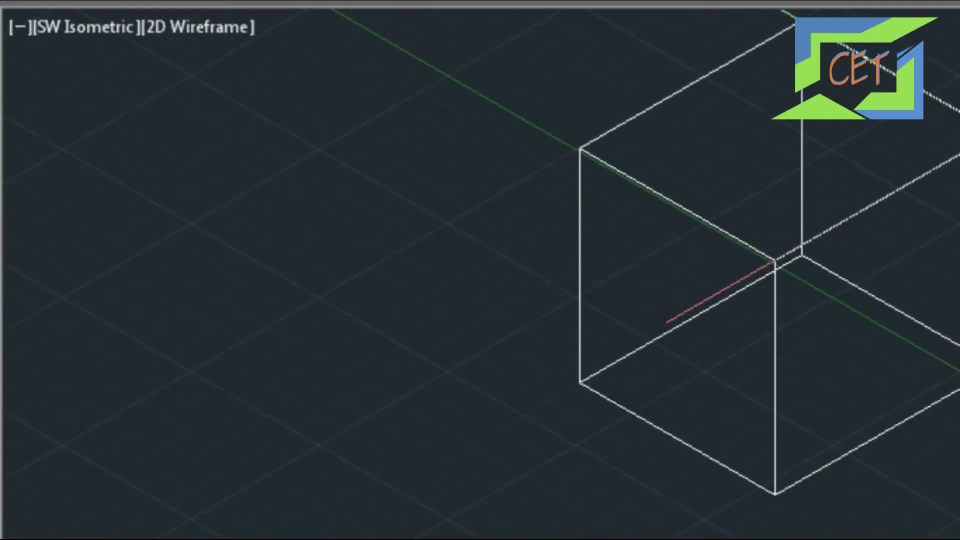
left_click(227, 37)
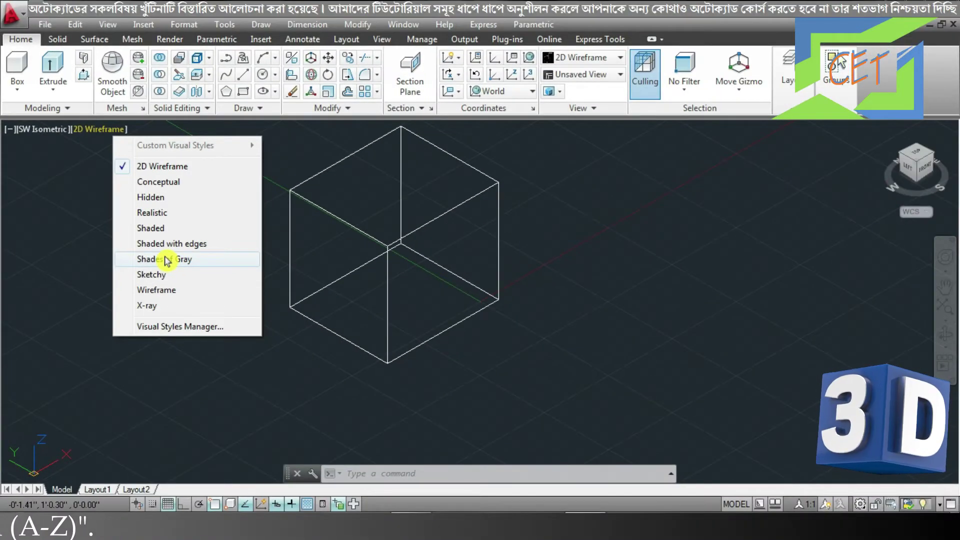
Apply the Shades of Gray visual style to the box
left_click(167, 260)
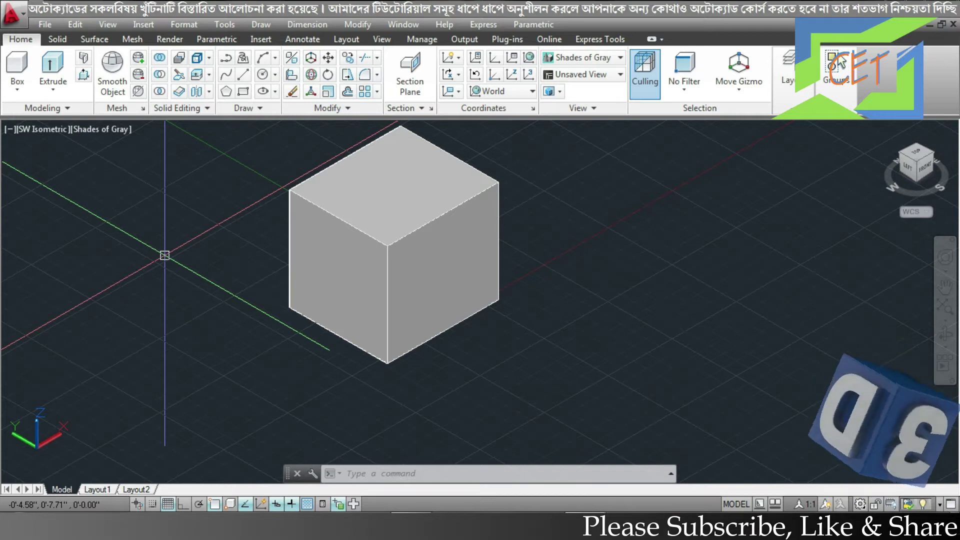
left_click(17, 63)
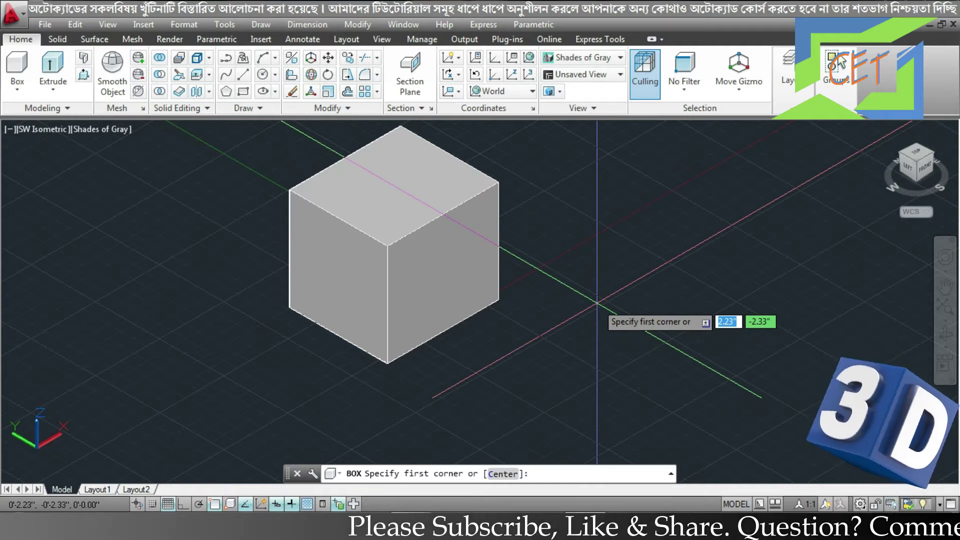
Create a 10' cube with the box Cube option and frame it in the view
left_click(597, 303)
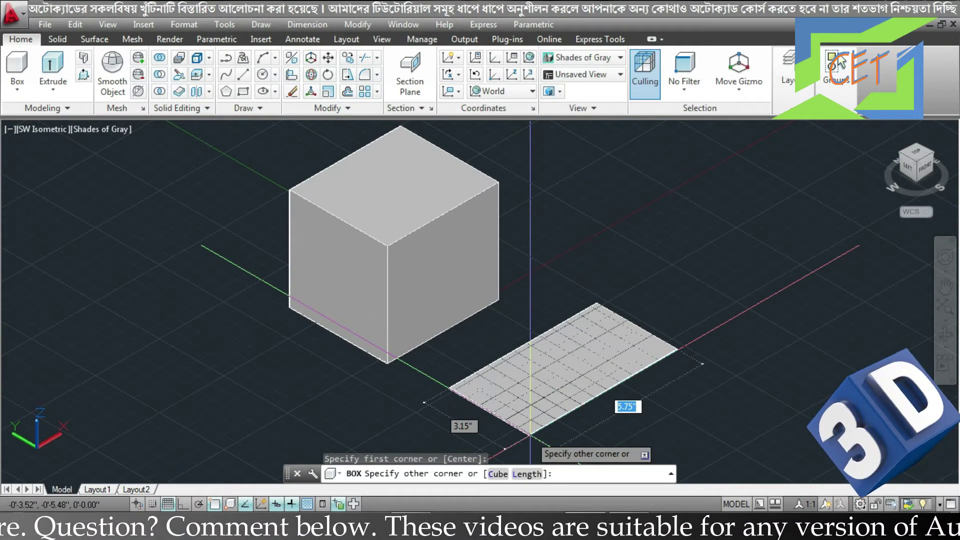
type("c")
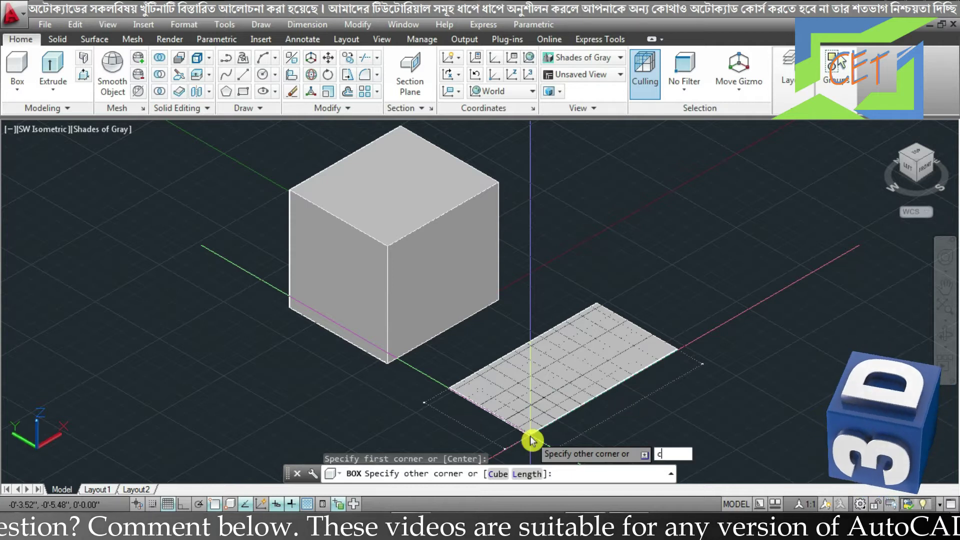
key("Return")
type("10")
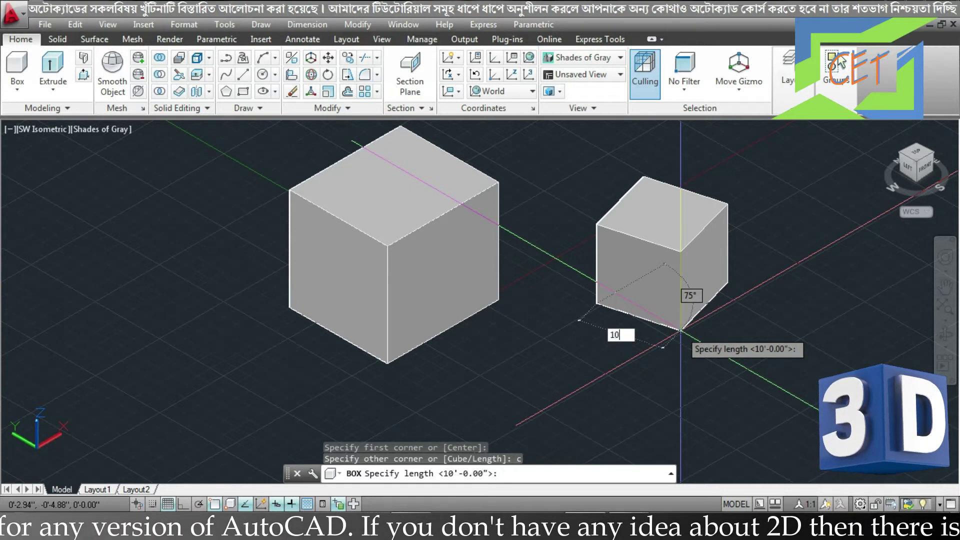
type("'")
key("Return")
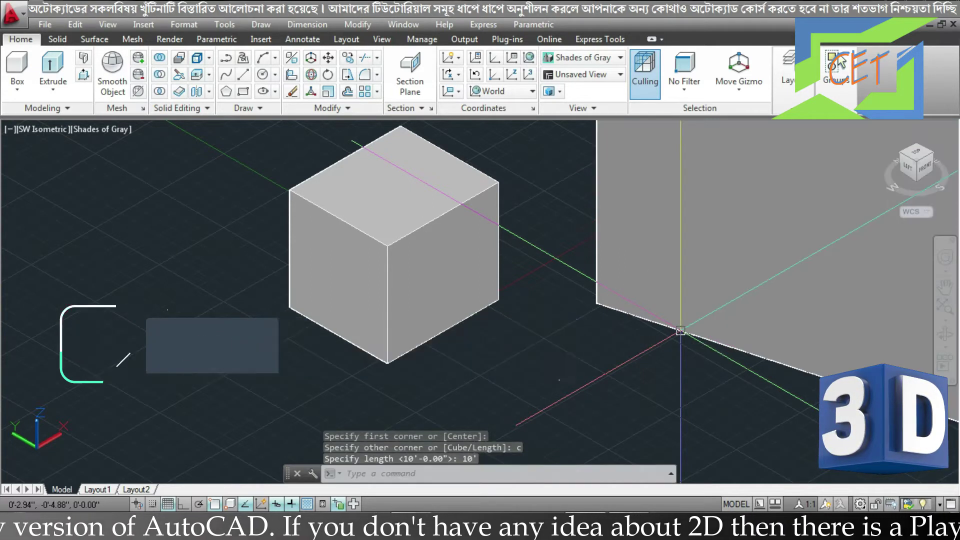
scroll(680, 330, "down", 5)
scroll(677, 331, "down", 2)
scroll(675, 339, "up", 3)
scroll(704, 331, "up", 1)
scroll(704, 331, "up", 1)
scroll(703, 334, "up", 3)
scroll(702, 338, "up", 2)
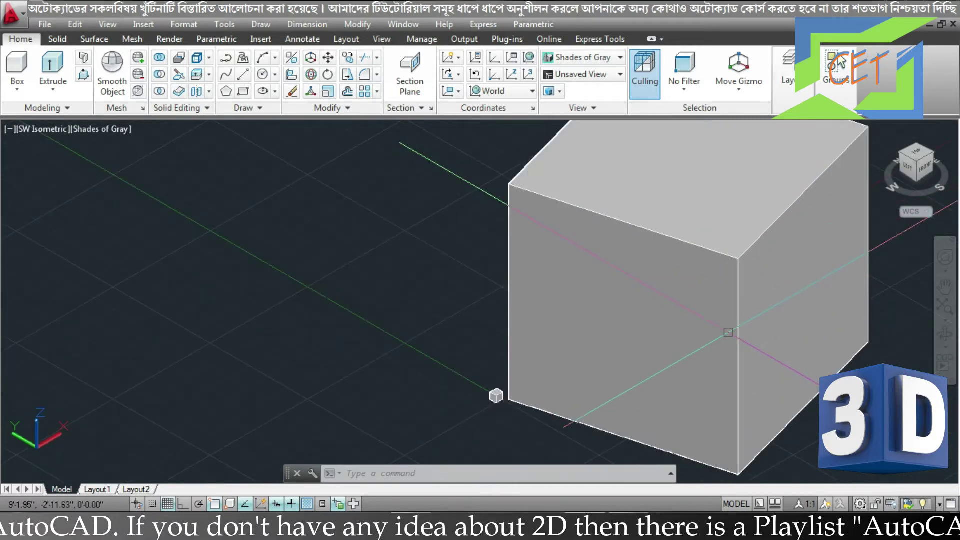
middle_click_drag(701, 339, 536, 340)
scroll(298, 328, "down", 1)
scroll(315, 328, "down", 1)
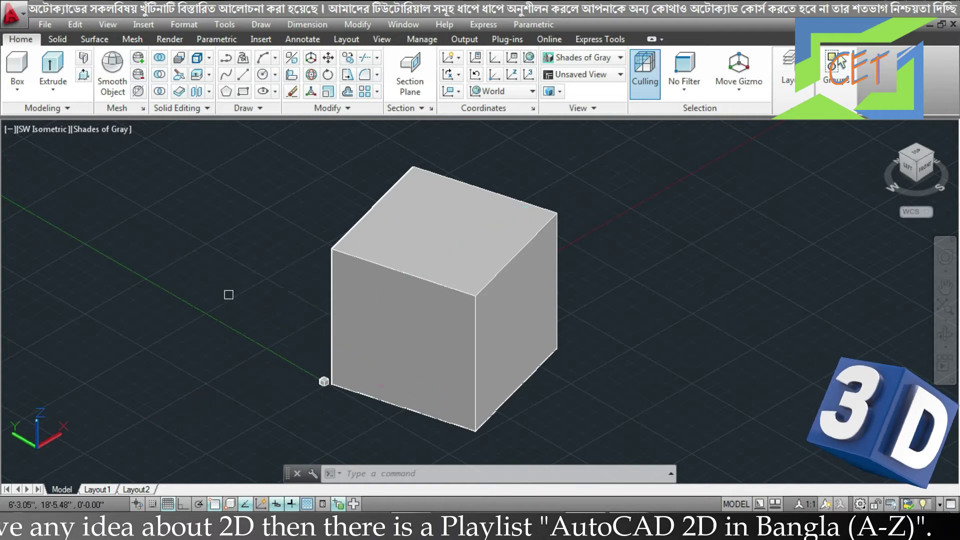
Build a box 10' long, 10' wide and 20' high beside the cube
left_click(22, 82)
middle_click_drag(675, 318, 379, 274)
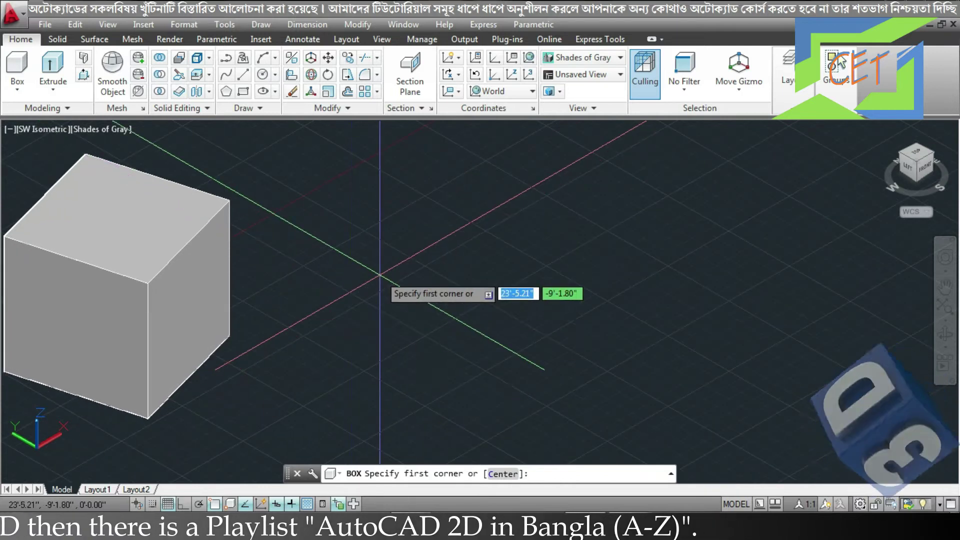
left_click(380, 274)
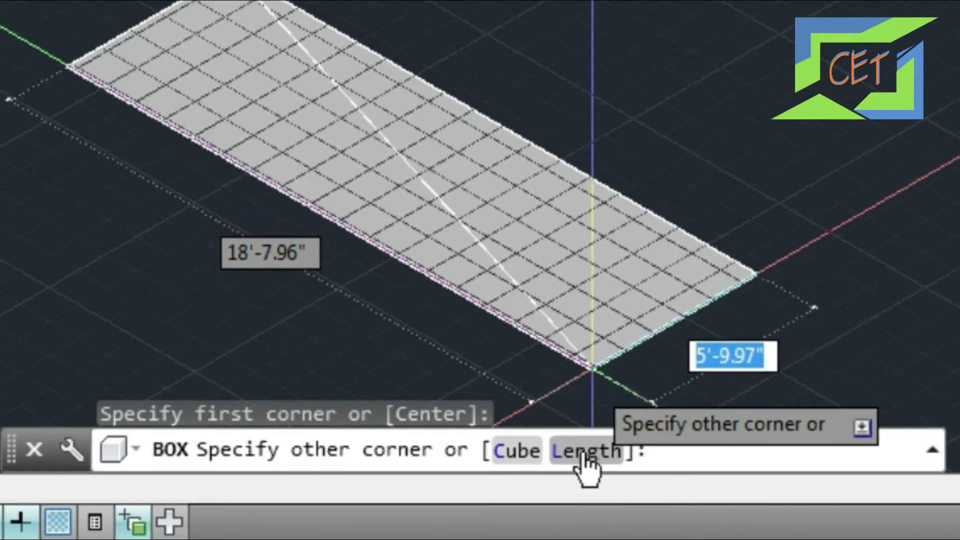
type("l")
key("Return")
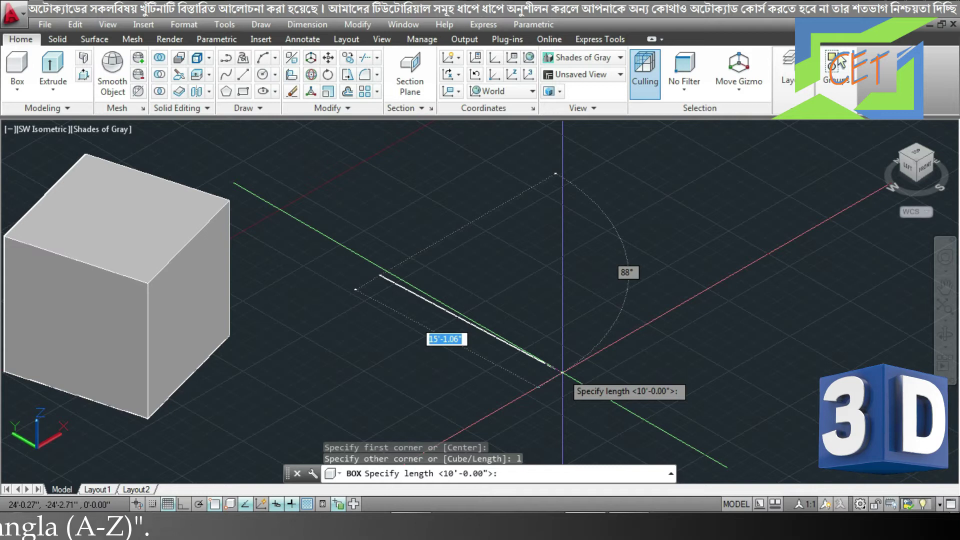
type("10'")
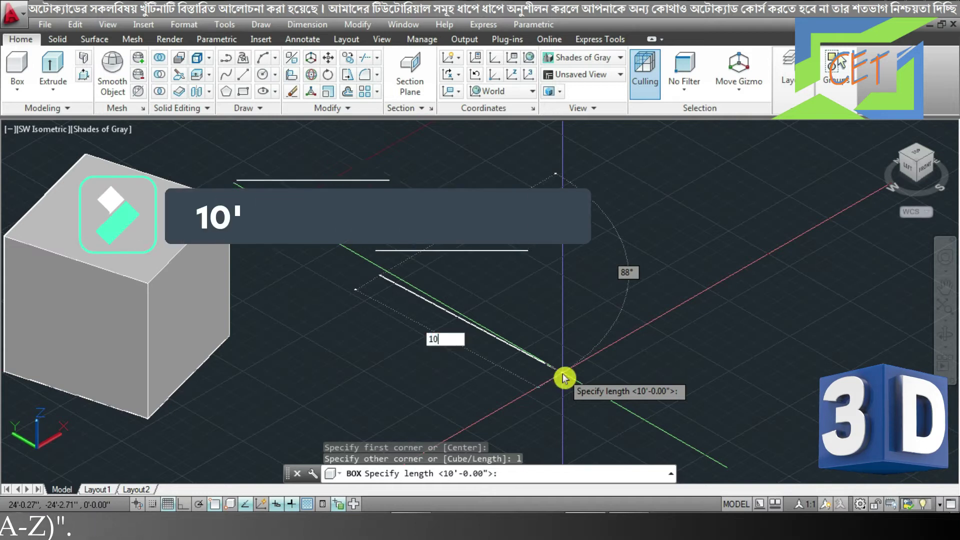
key("Return")
type("10")
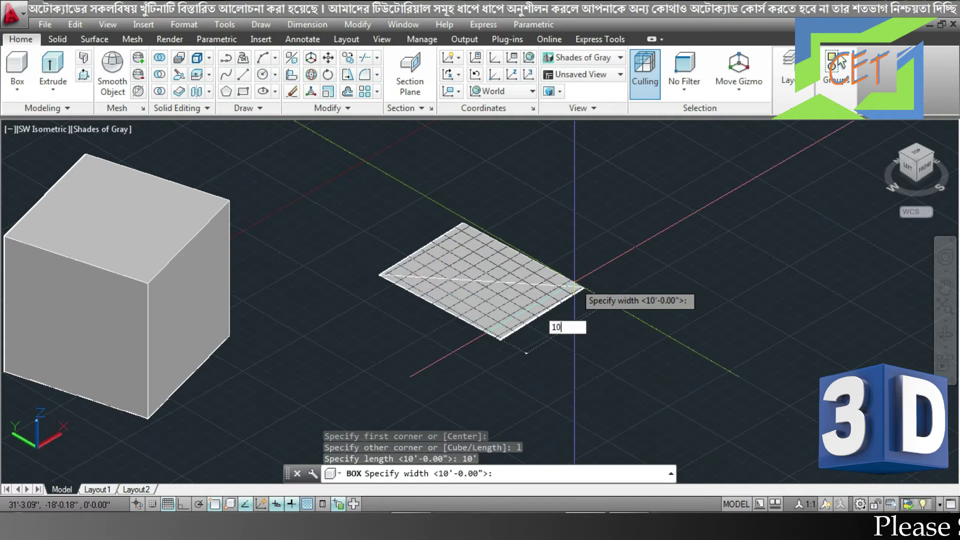
type("'")
key("Return")
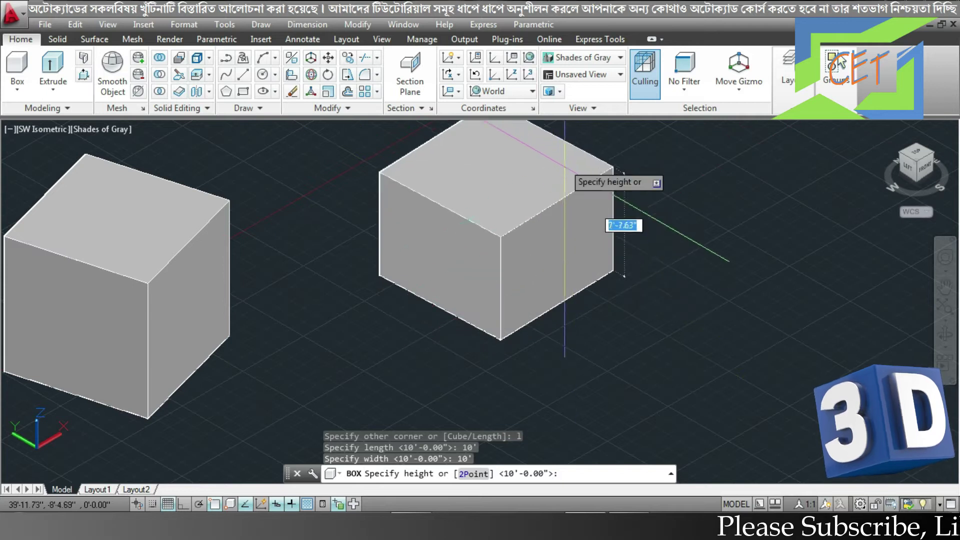
type("20'")
key("Return")
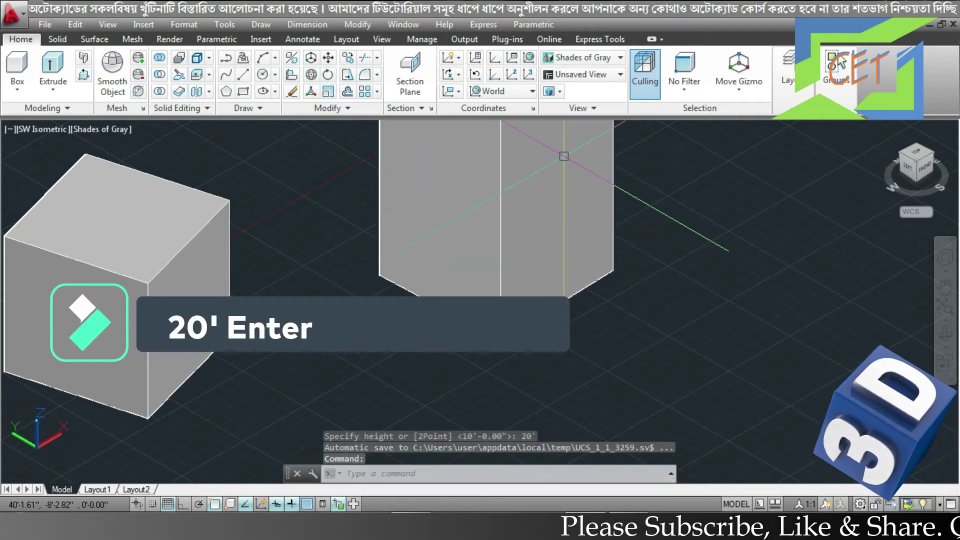
scroll(660, 268, "down", 4)
middle_click_drag(677, 221, 623, 289)
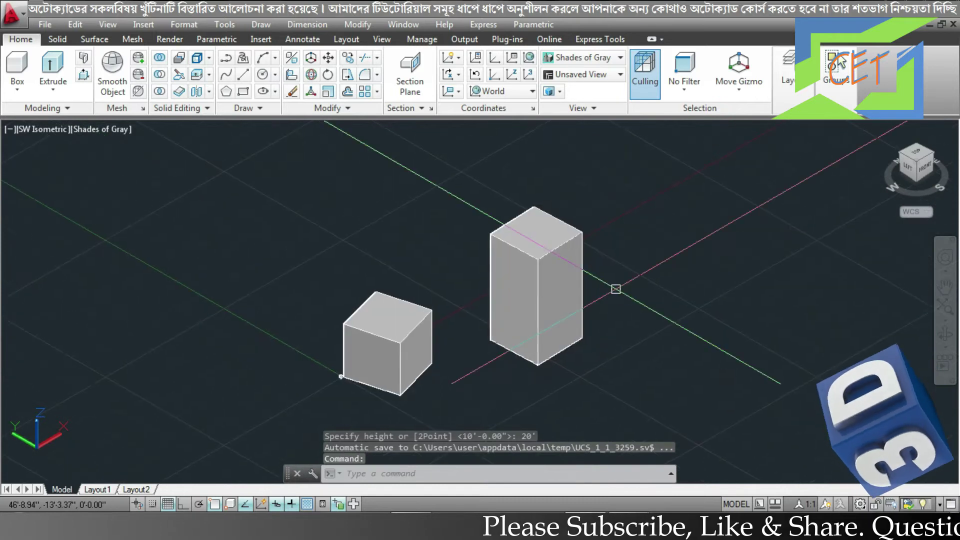
scroll(613, 283, "up", 2)
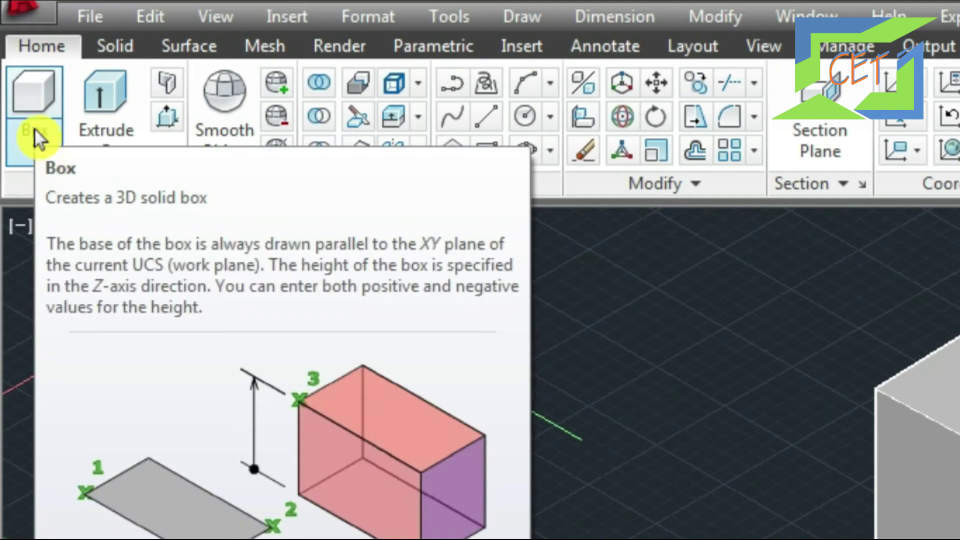
Create a cylinder with a 10' radius and 20' height beside the tall box
left_click(35, 146)
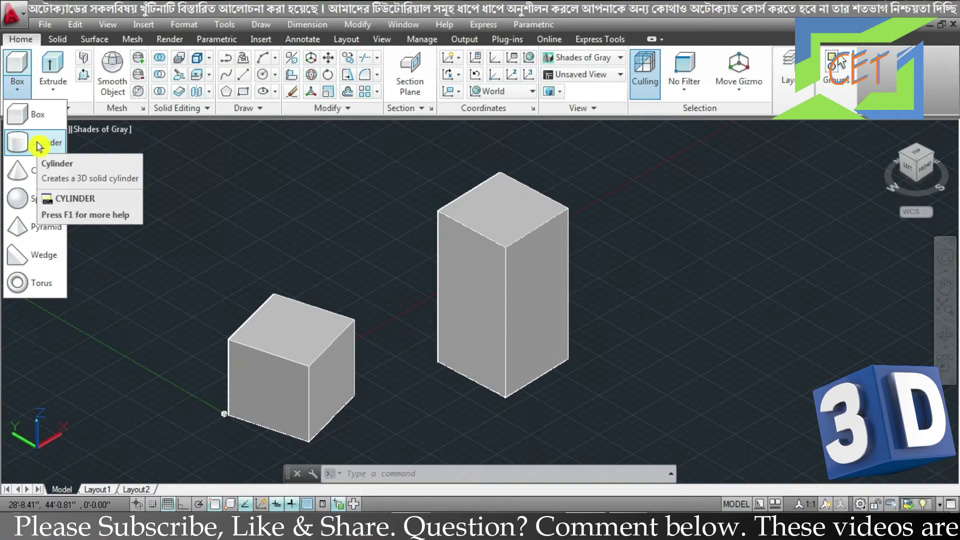
left_click(39, 145)
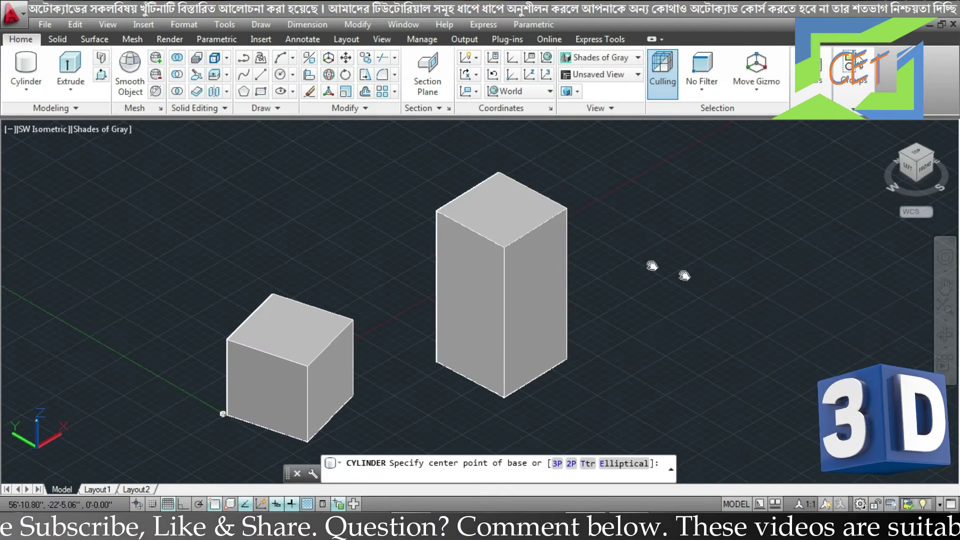
middle_click_drag(652, 265, 267, 238)
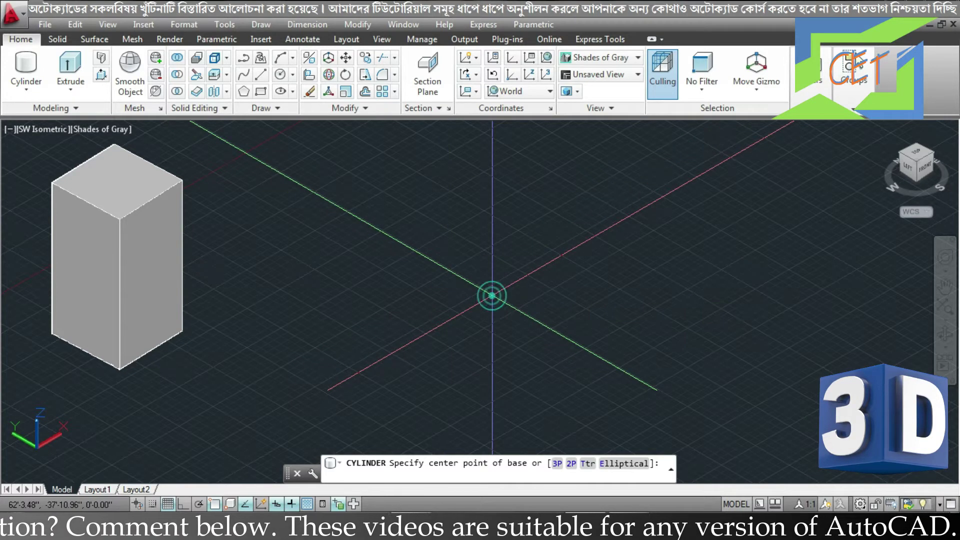
left_click(492, 295)
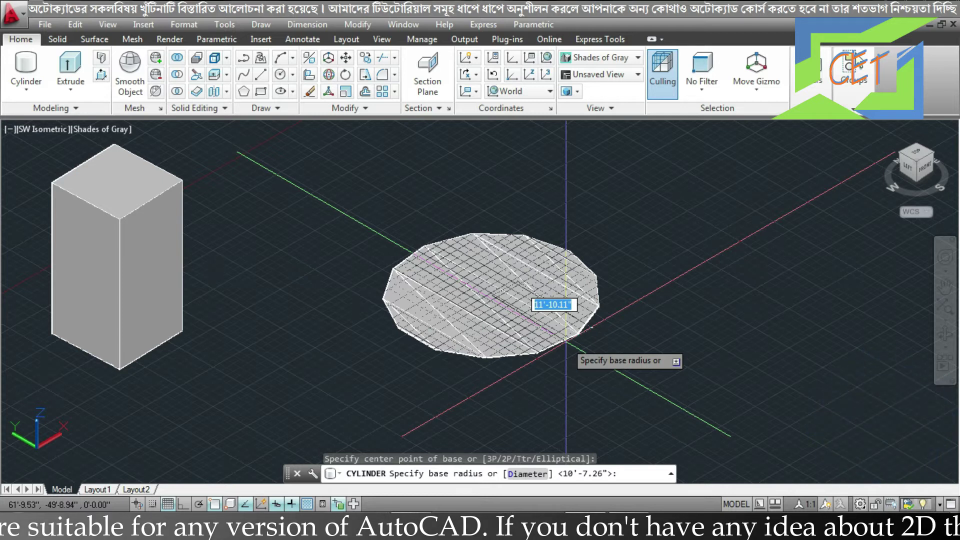
type("10'")
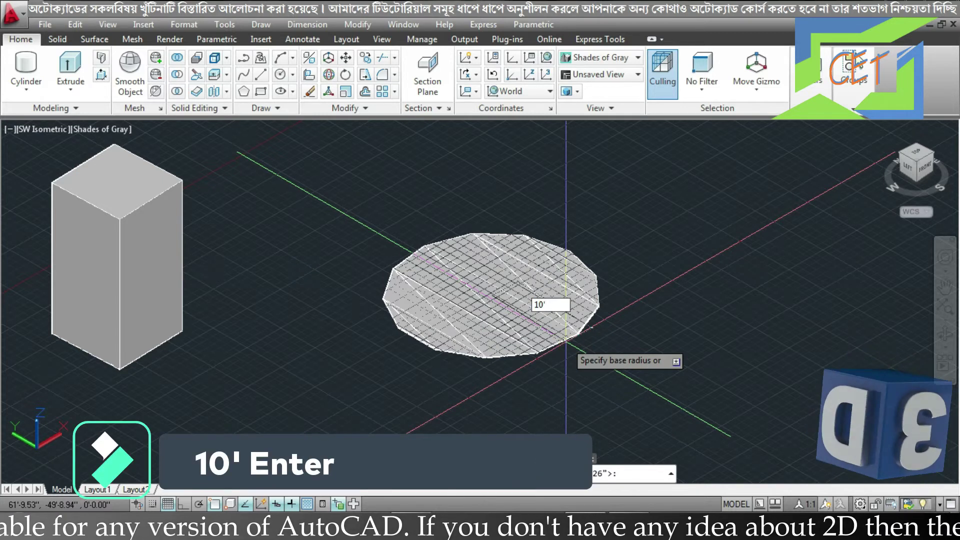
key("Return")
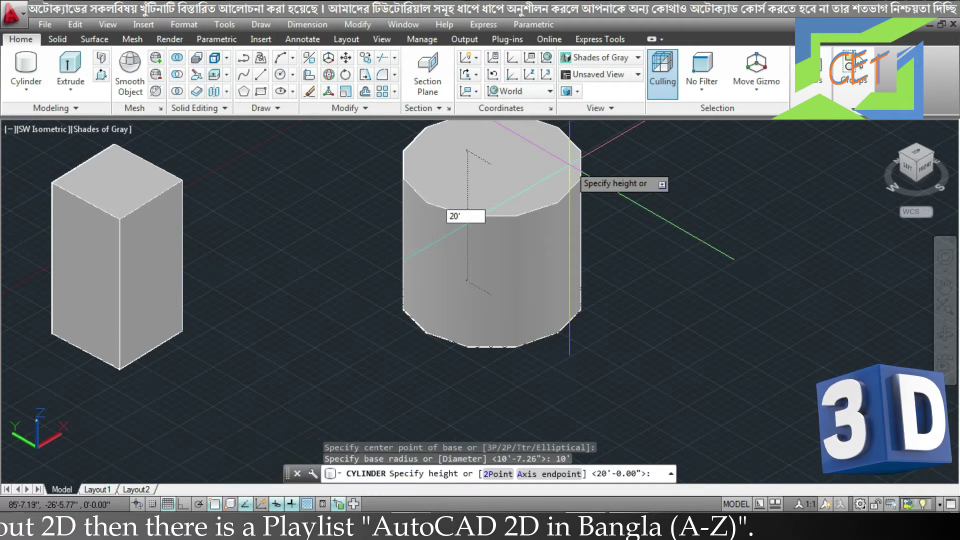
key("Return")
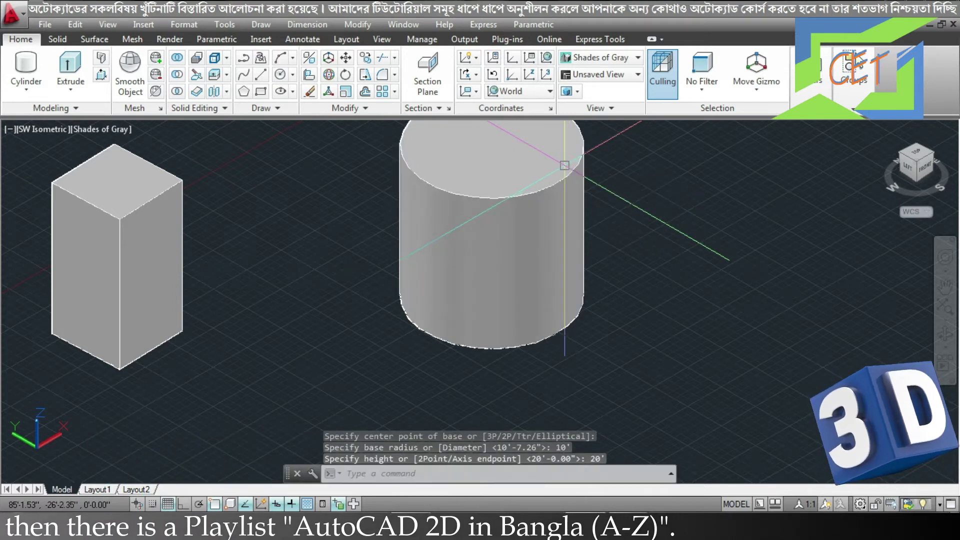
mouse_move(564, 165)
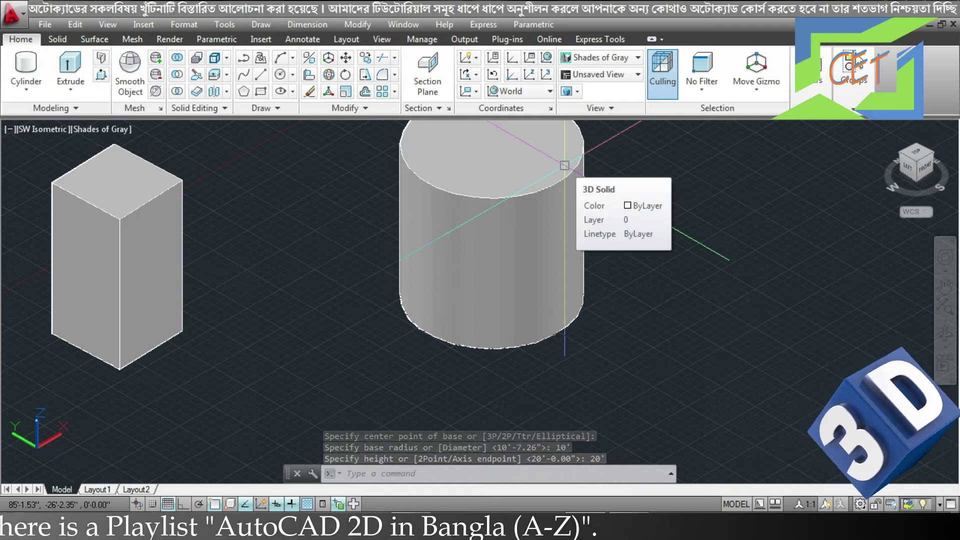
middle_click_drag(564, 165, 565, 267)
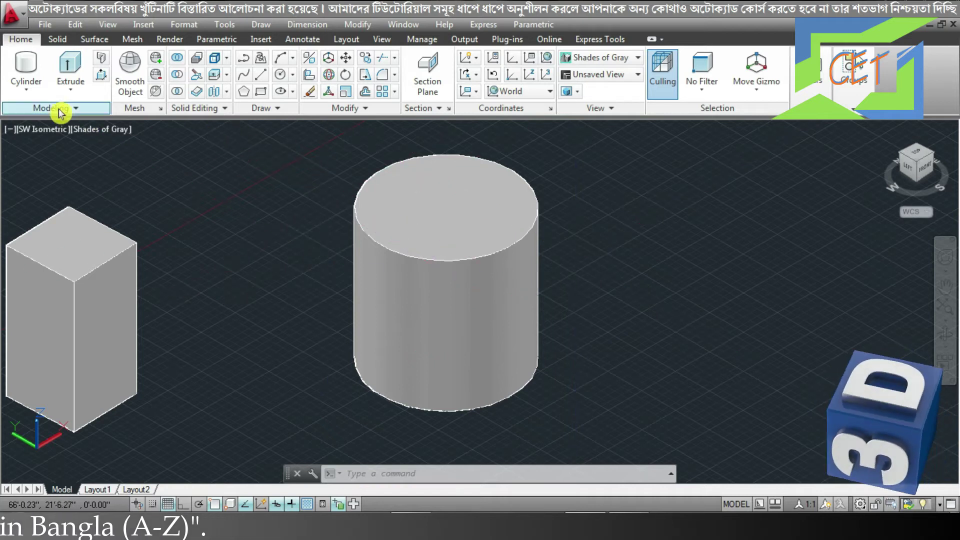
Create an elliptical-base cylinder 15' tall to the right of the round cylinder
left_click(31, 90)
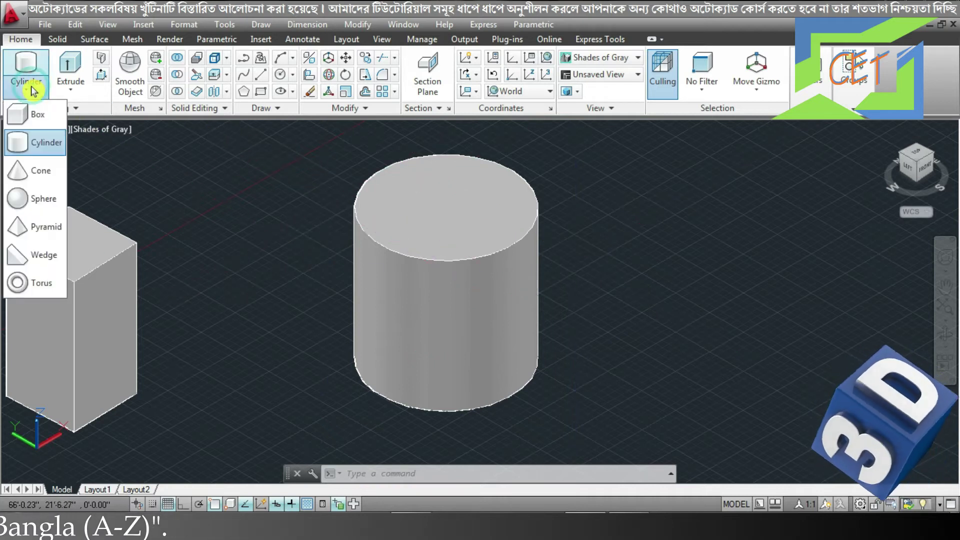
left_click(50, 138)
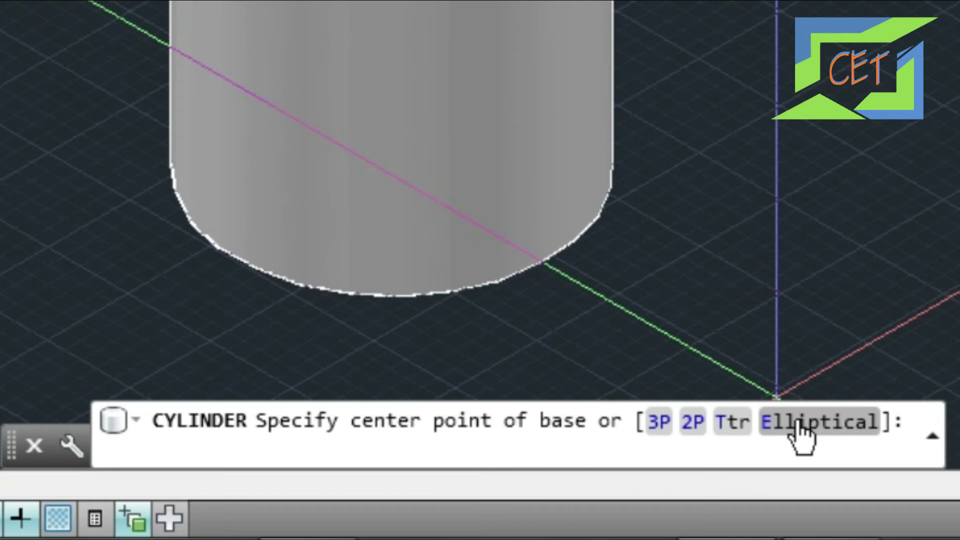
left_click(798, 424)
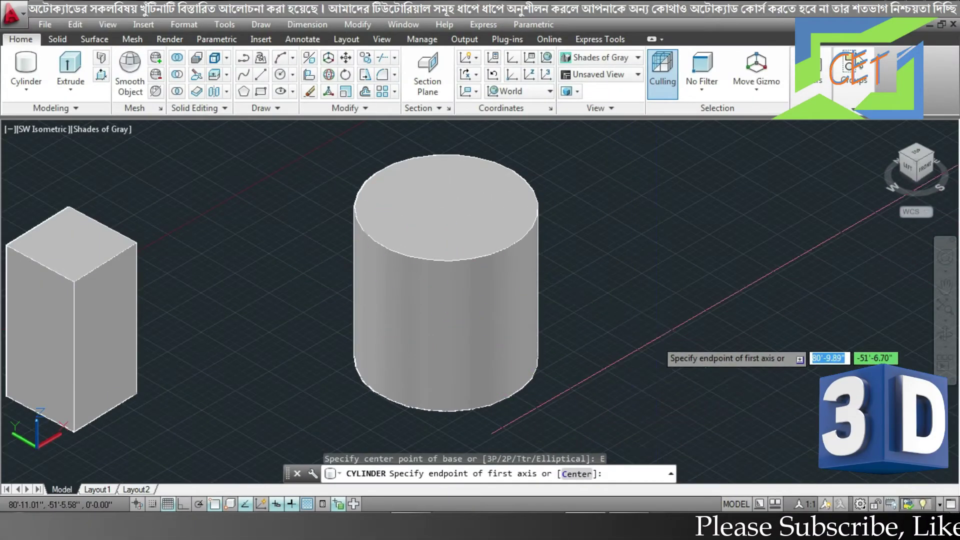
left_click(690, 308)
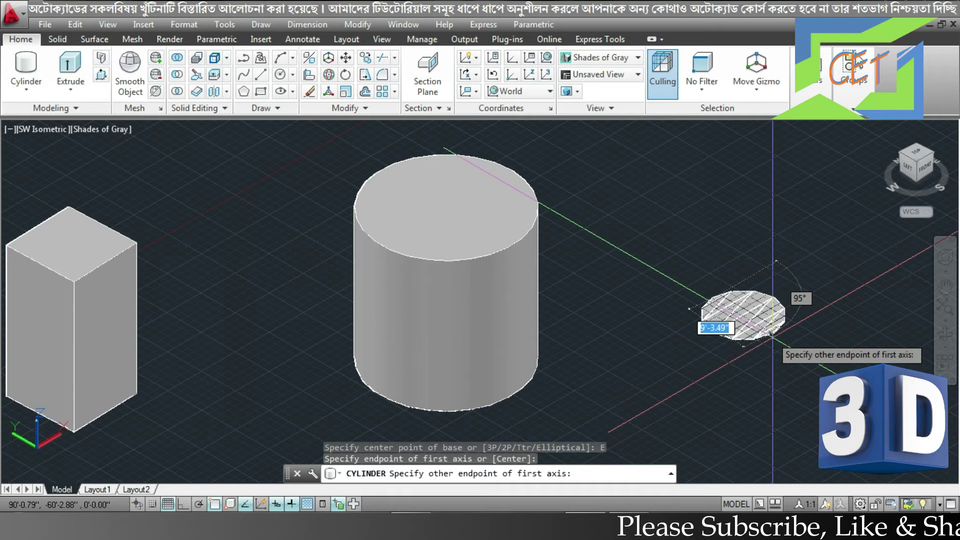
left_click(777, 330)
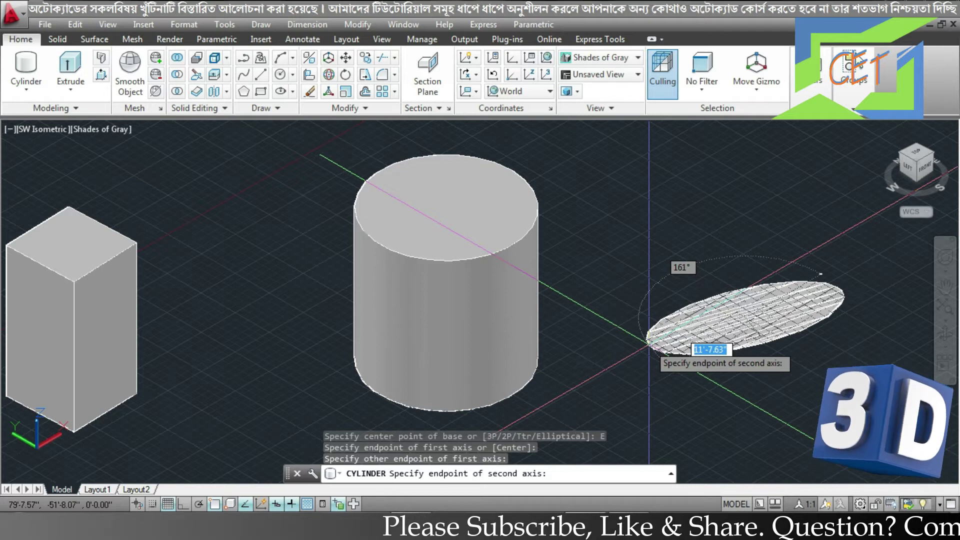
left_click(807, 284)
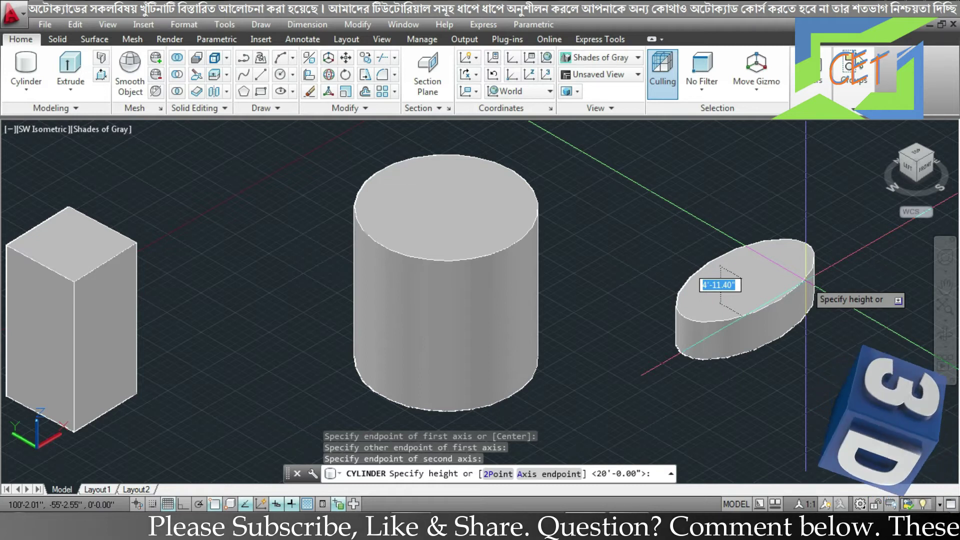
type("15'")
key("Return")
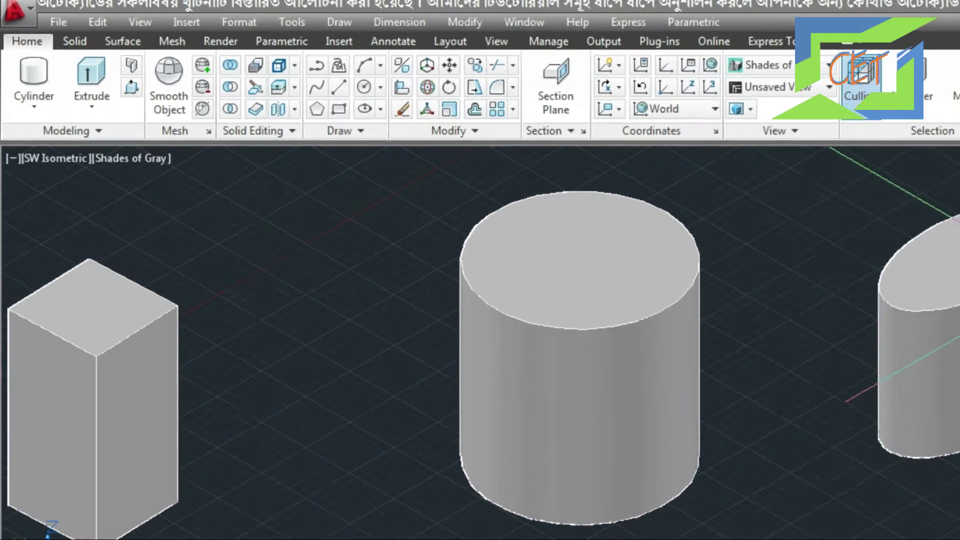
left_click(24, 93)
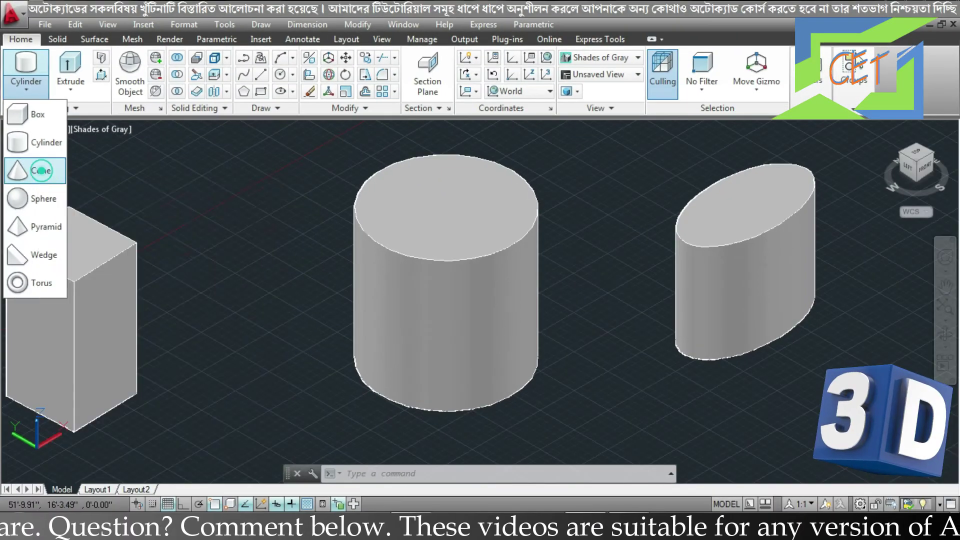
Draw a downward-pointing cone with a 10' base radius and 15' height in open space
left_click(83, 309)
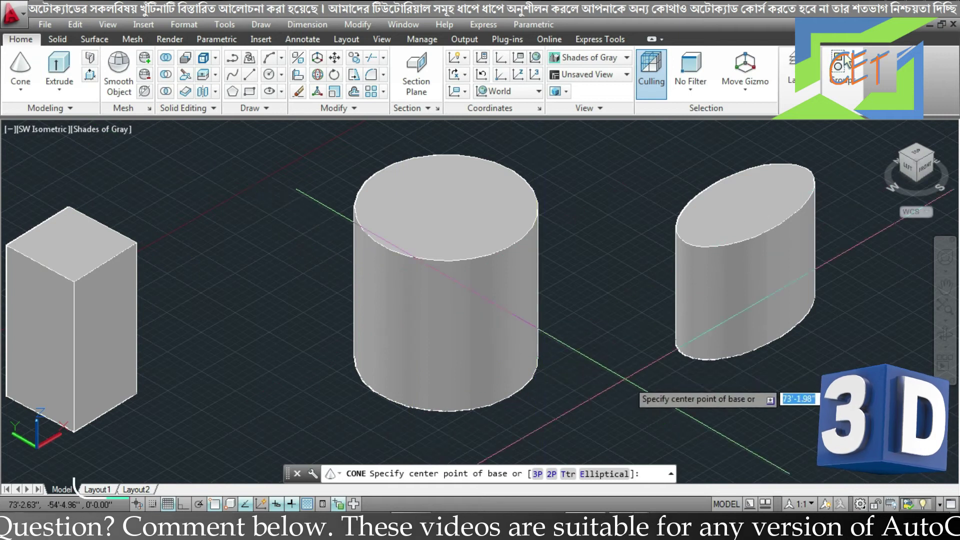
middle_click_drag(676, 402, 265, 192)
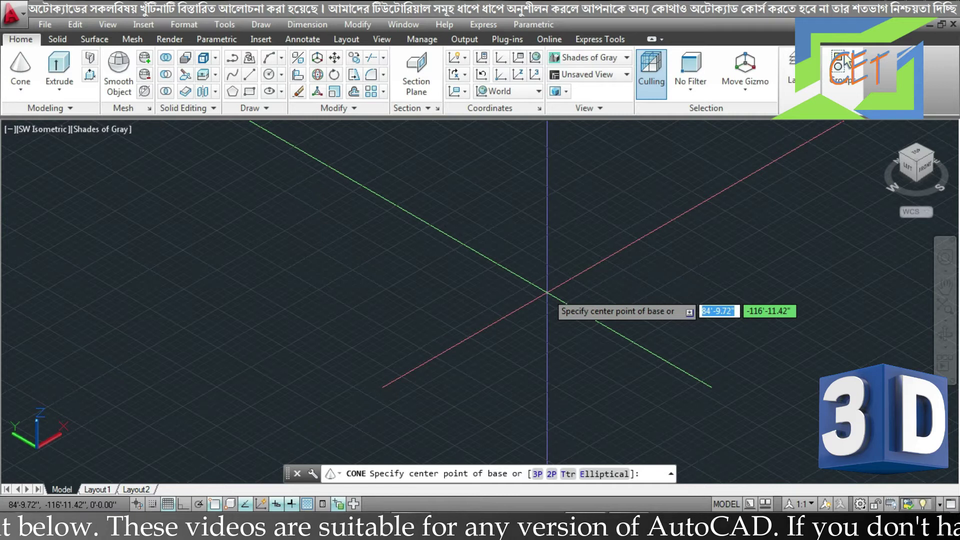
left_click(548, 291)
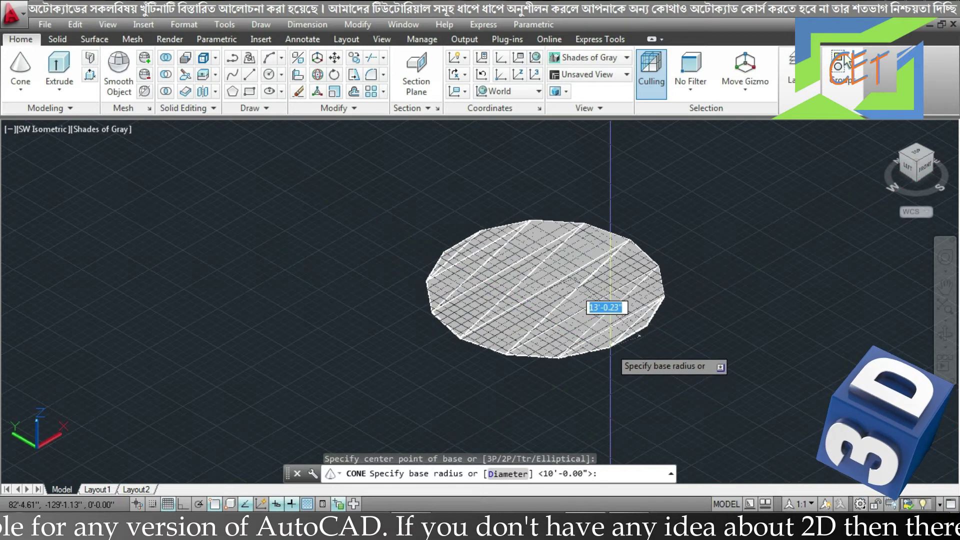
left_click(609, 345)
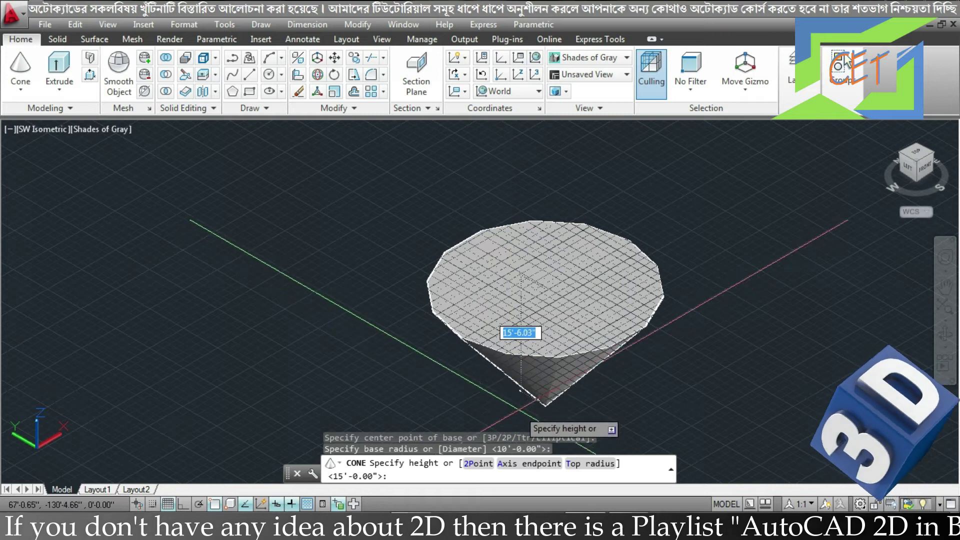
scroll(521, 396, "up", 1)
scroll(515, 380, "down", 1)
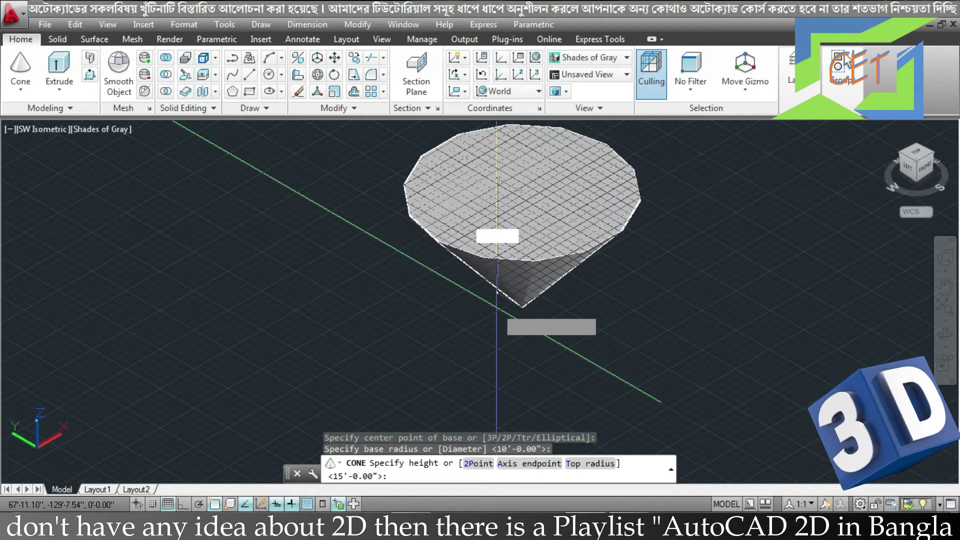
scroll(497, 345, "down", 2)
scroll(496, 345, "down", 2)
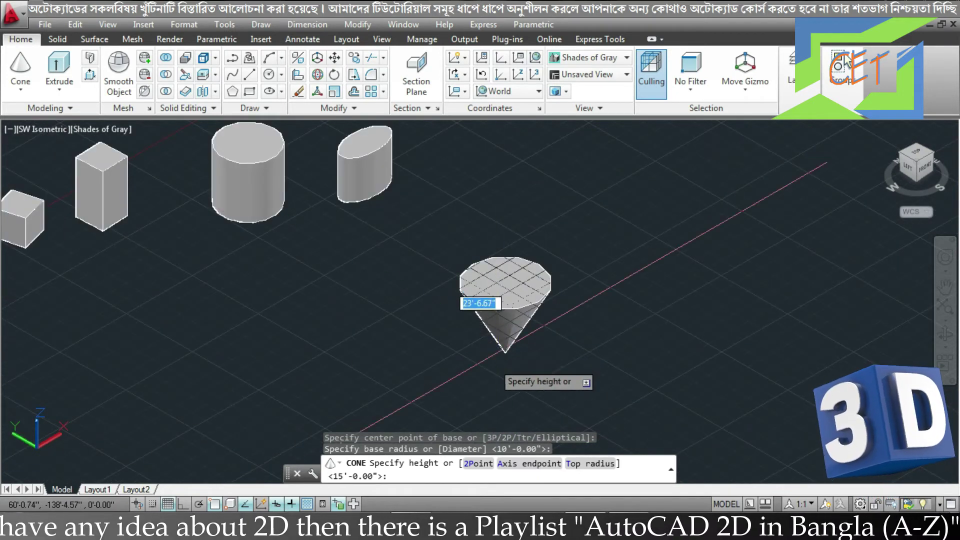
middle_click_drag(488, 402, 490, 321)
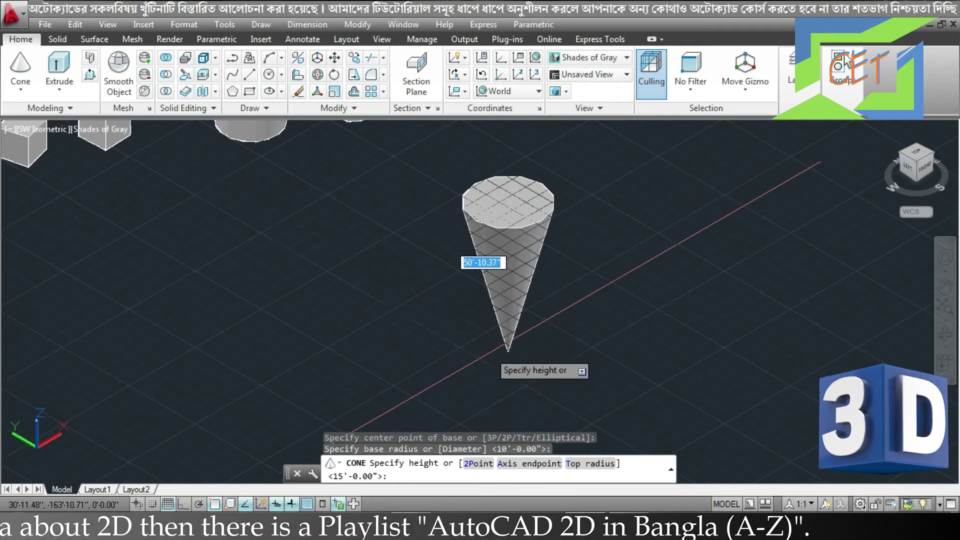
left_click(497, 372)
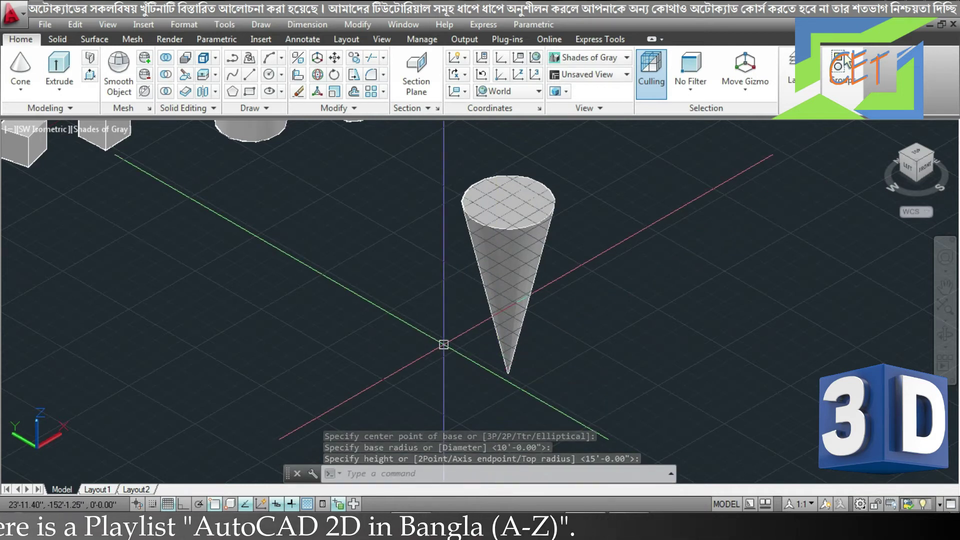
key("Escape")
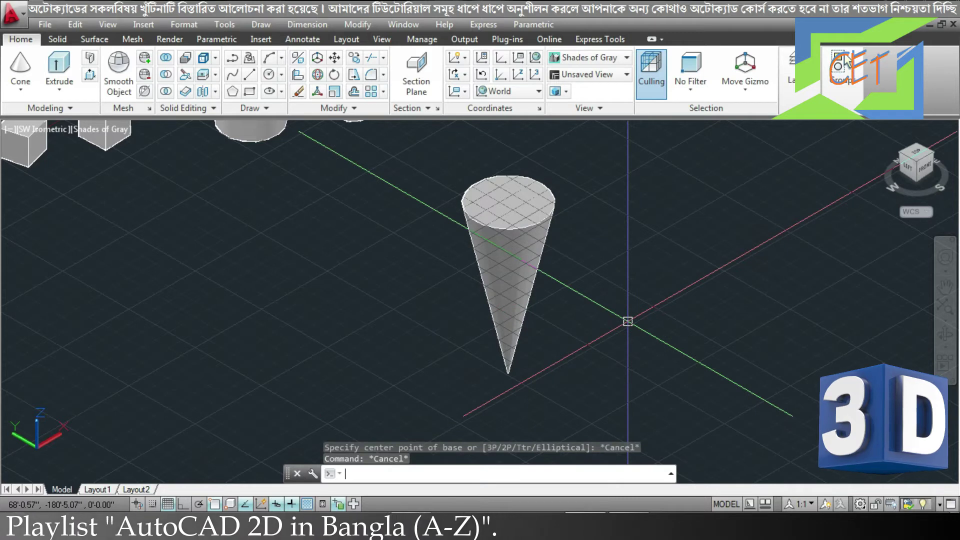
key("space")
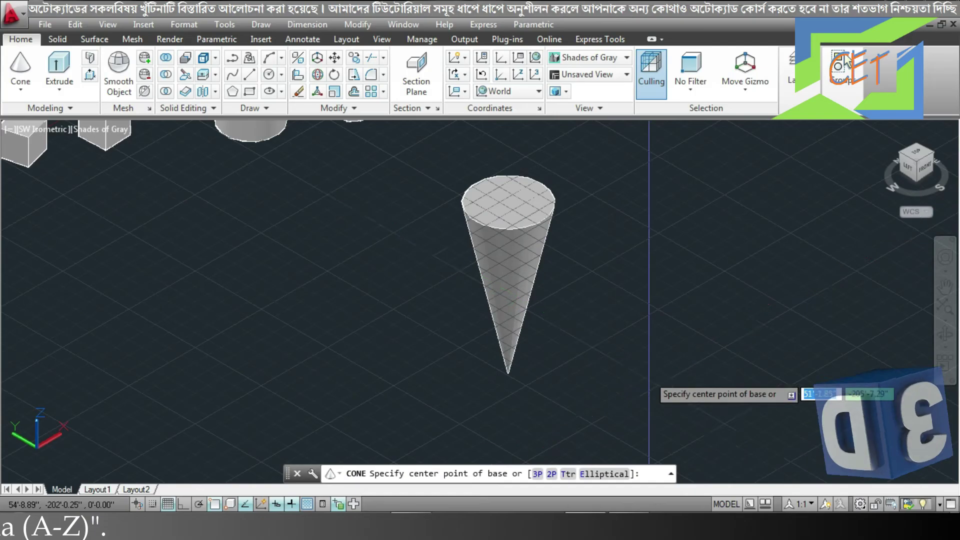
Create a truncated cone with a 10' base radius and 5' top radius
left_click(670, 310)
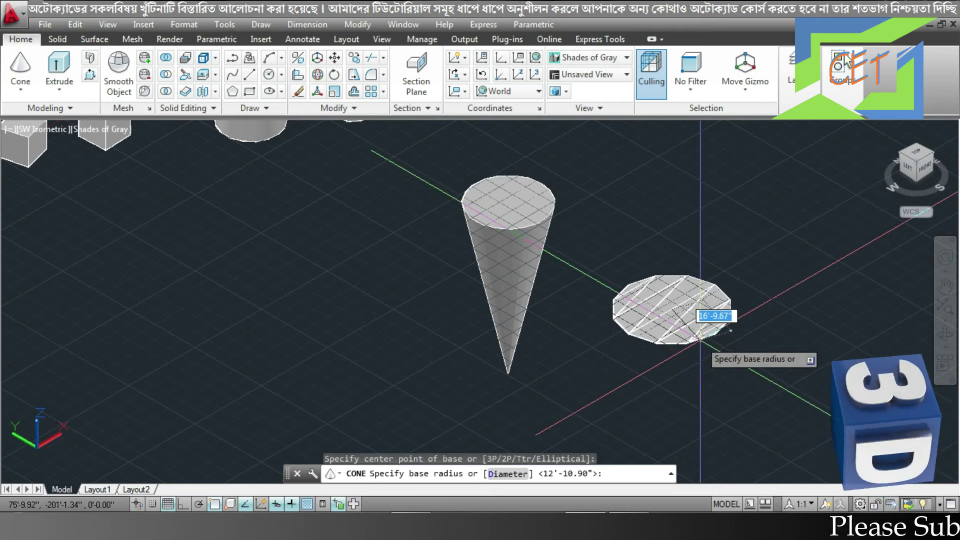
type("10'")
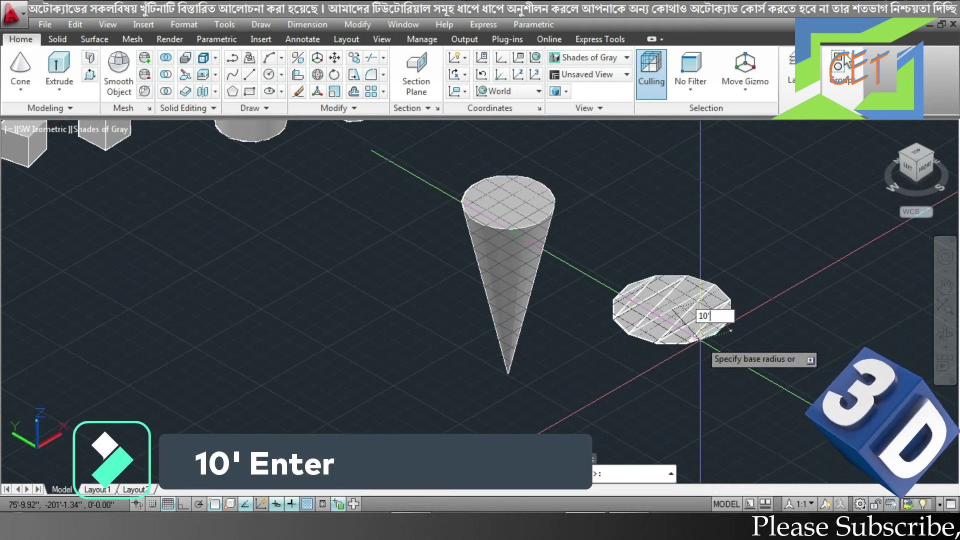
key("Return")
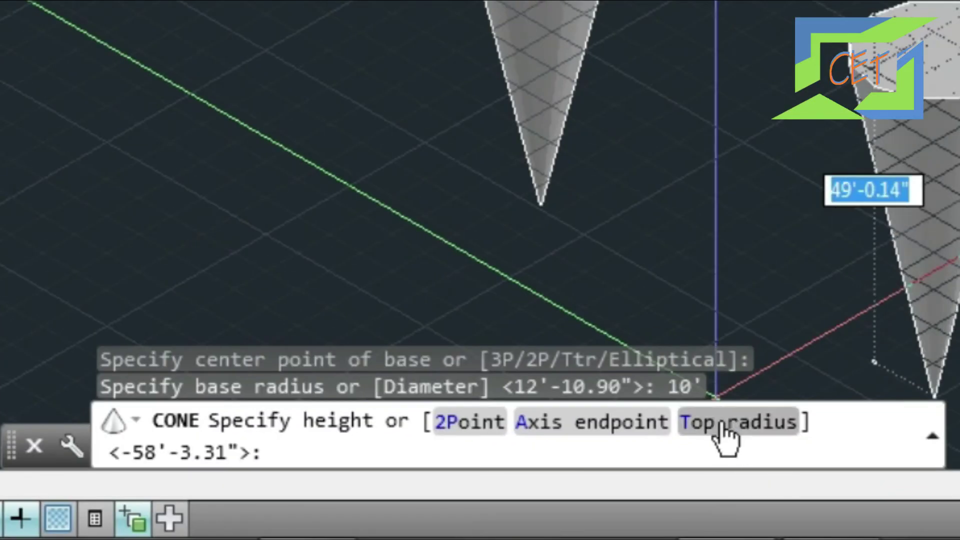
type("t")
key("Return")
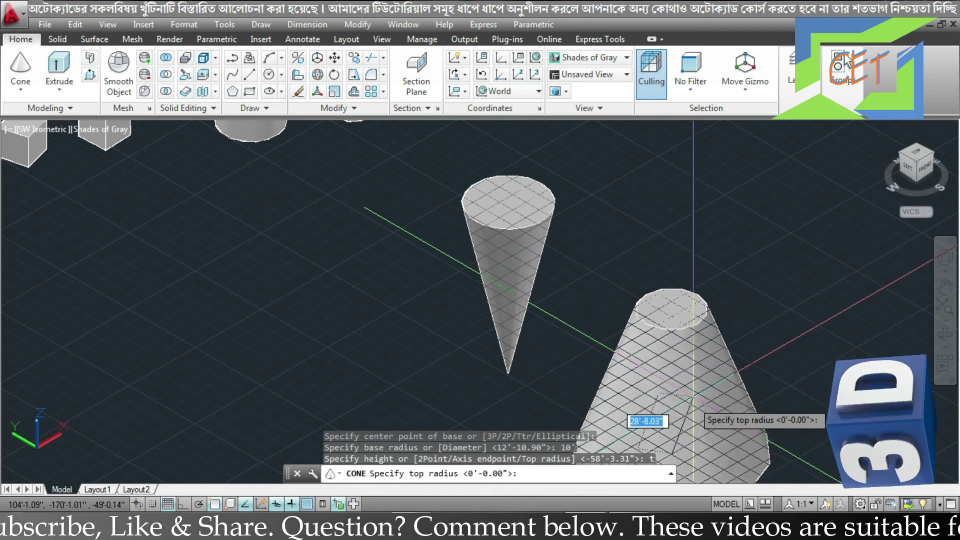
middle_click_drag(692, 404, 687, 317)
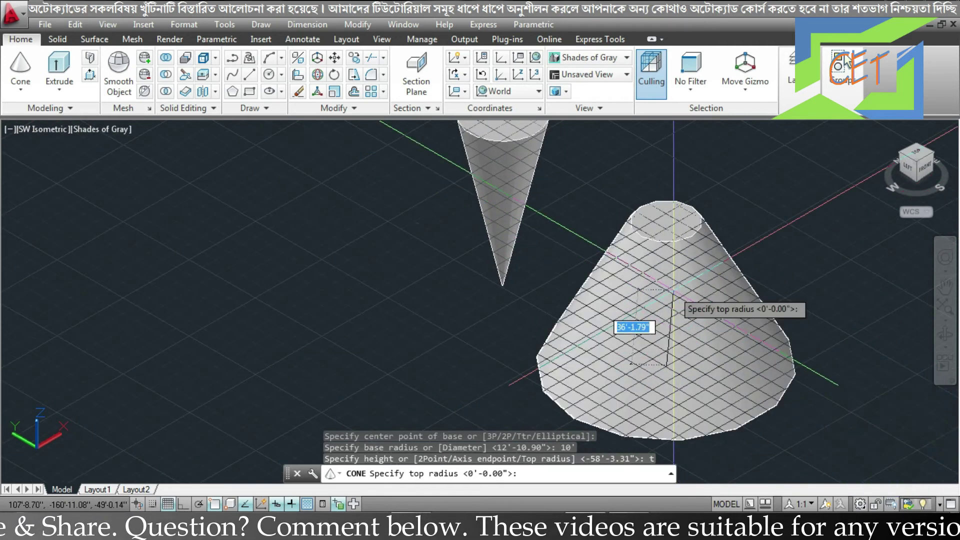
key("Return")
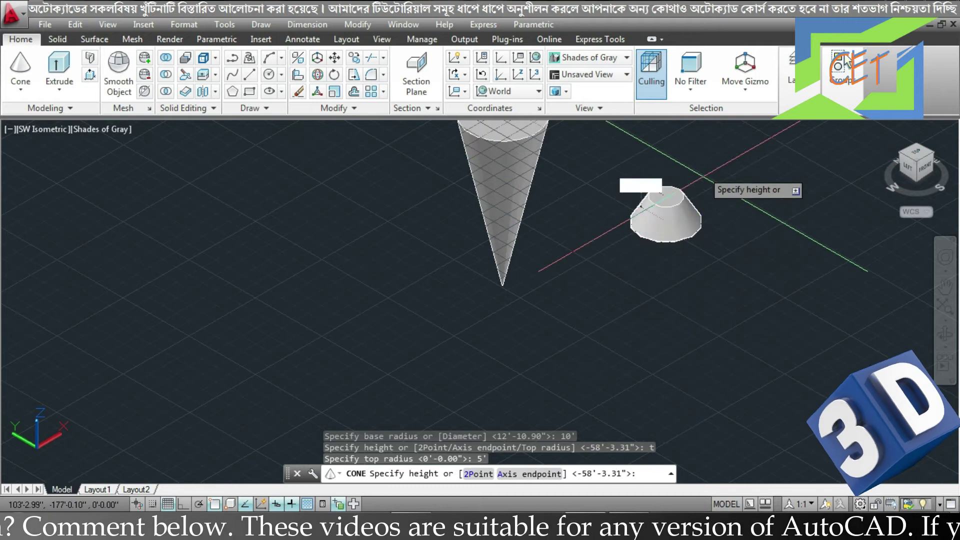
middle_click_drag(705, 143, 704, 240)
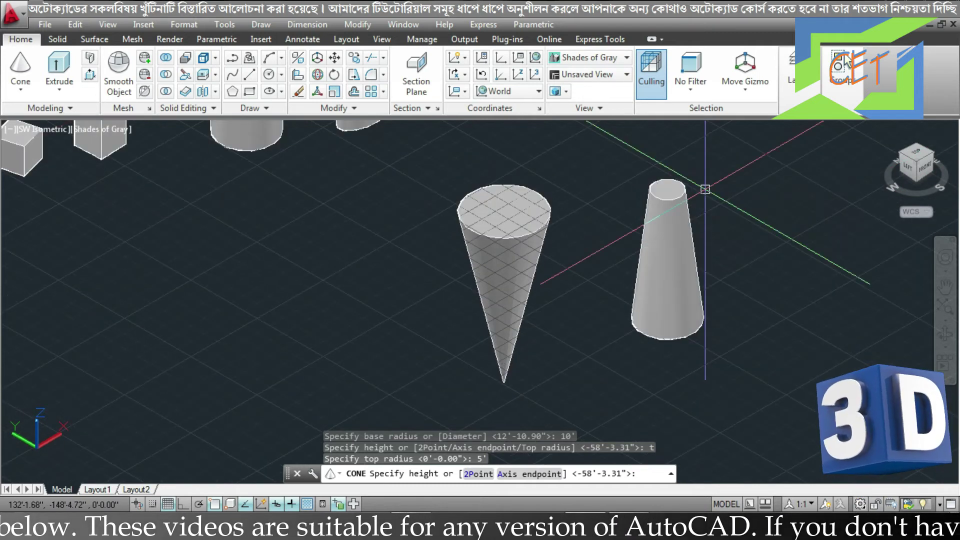
left_click(705, 190)
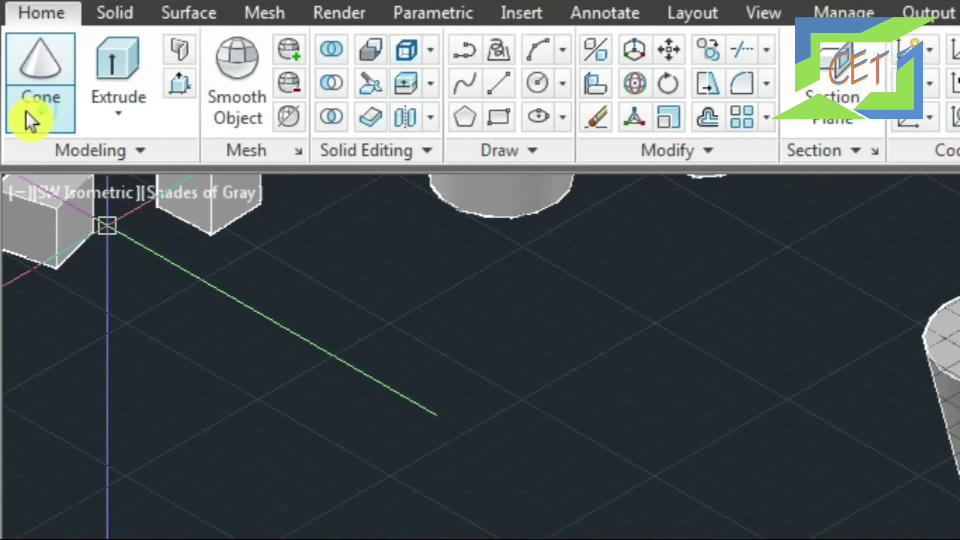
left_click(14, 90)
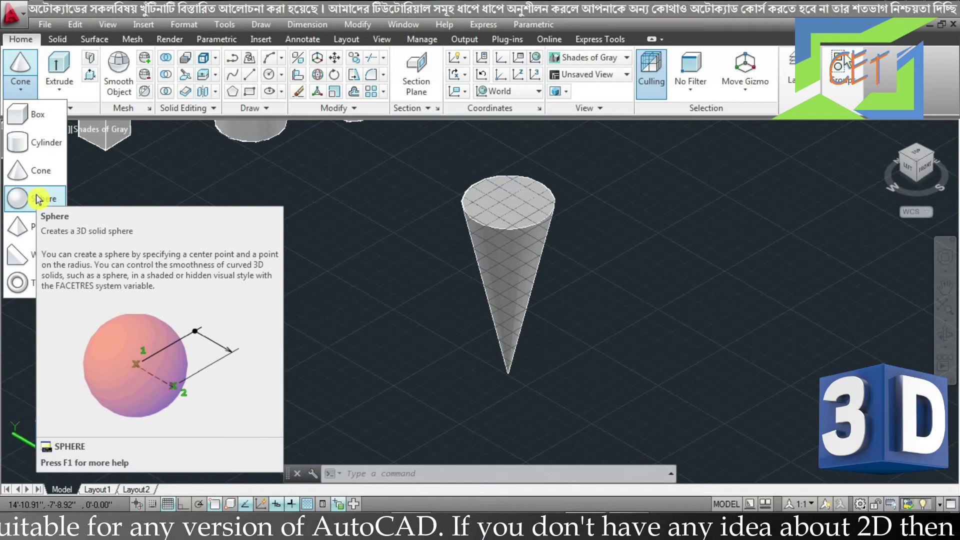
Place a 10'-radius sphere beside the cone and zoom in on it
left_click(38, 199)
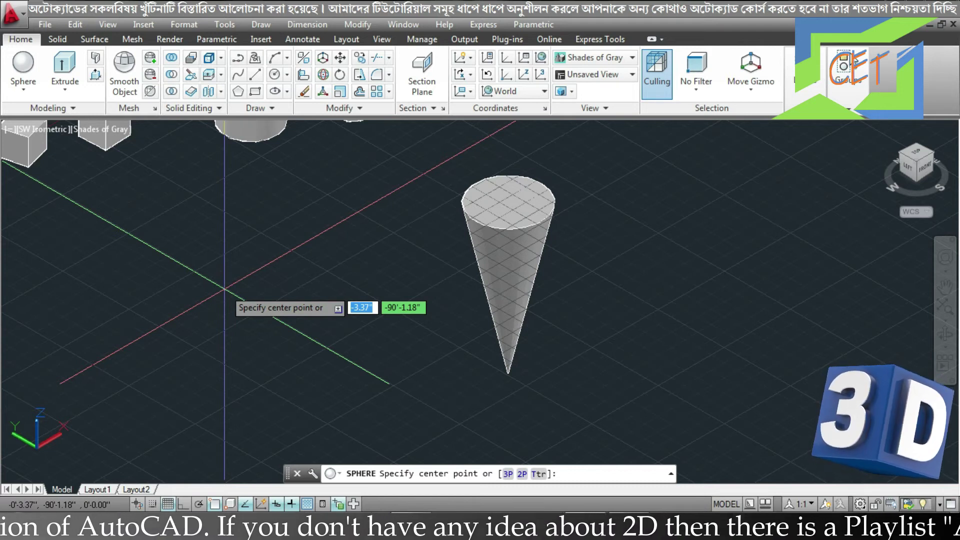
left_click(224, 289)
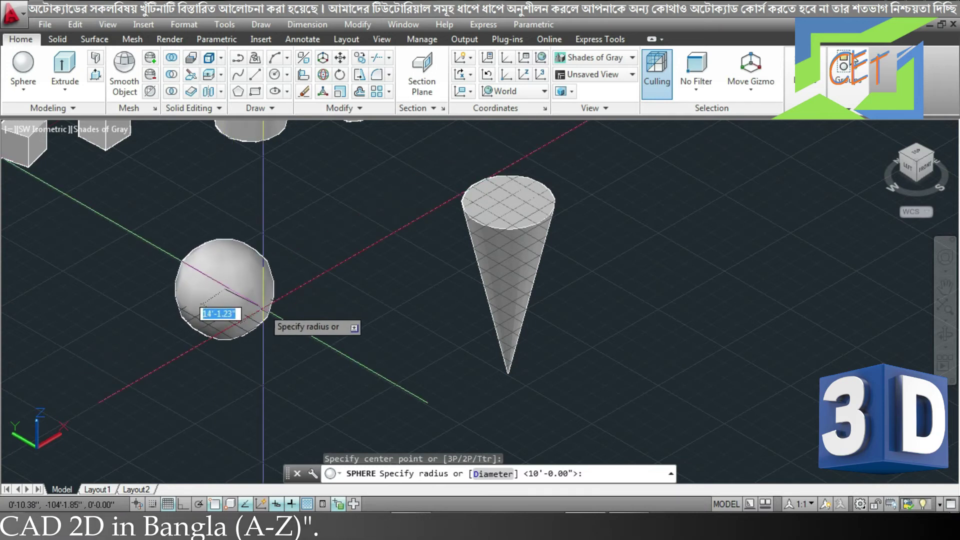
type("'")
key("Return")
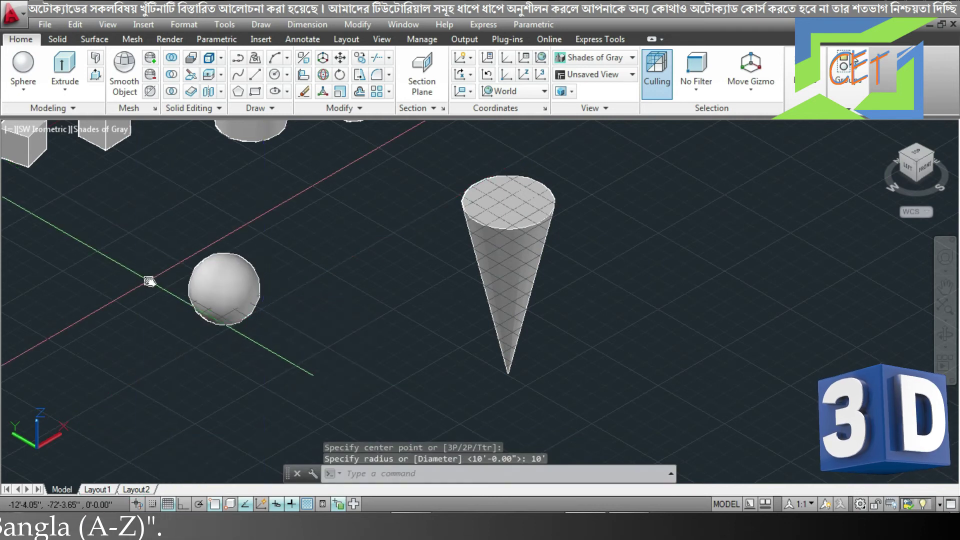
middle_click_drag(149, 282, 152, 283)
scroll(159, 283, "up", 5)
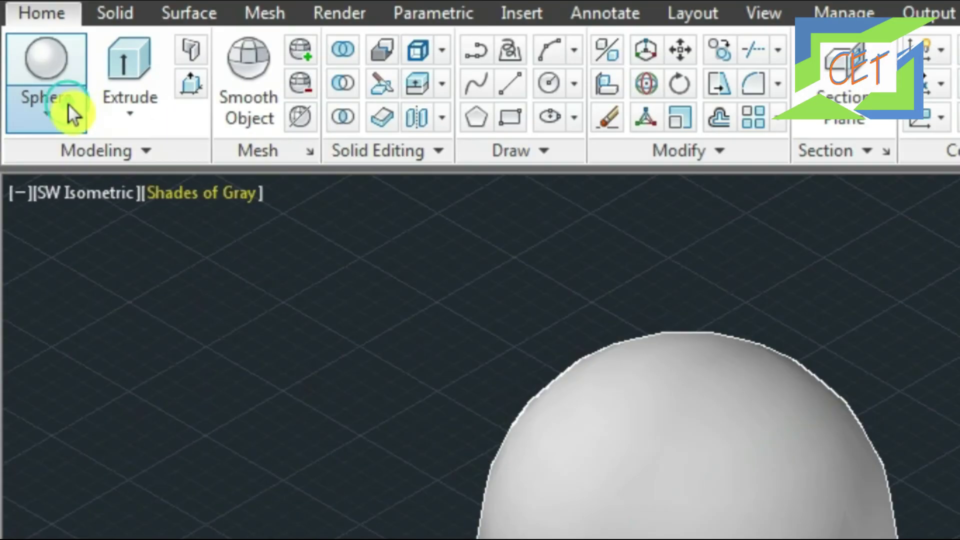
Place a four-sided pyramid with a 10' base radius beside the sphere
left_click(35, 88)
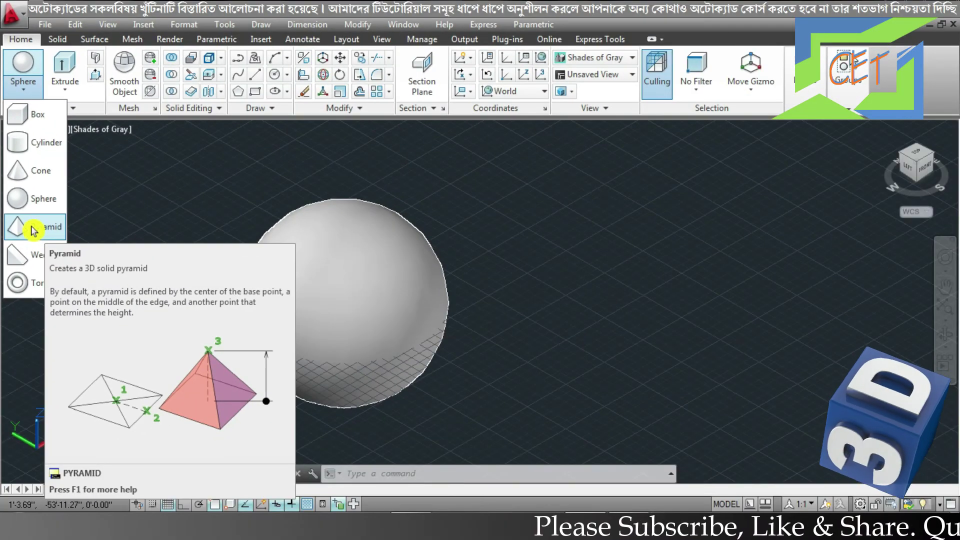
left_click(33, 230)
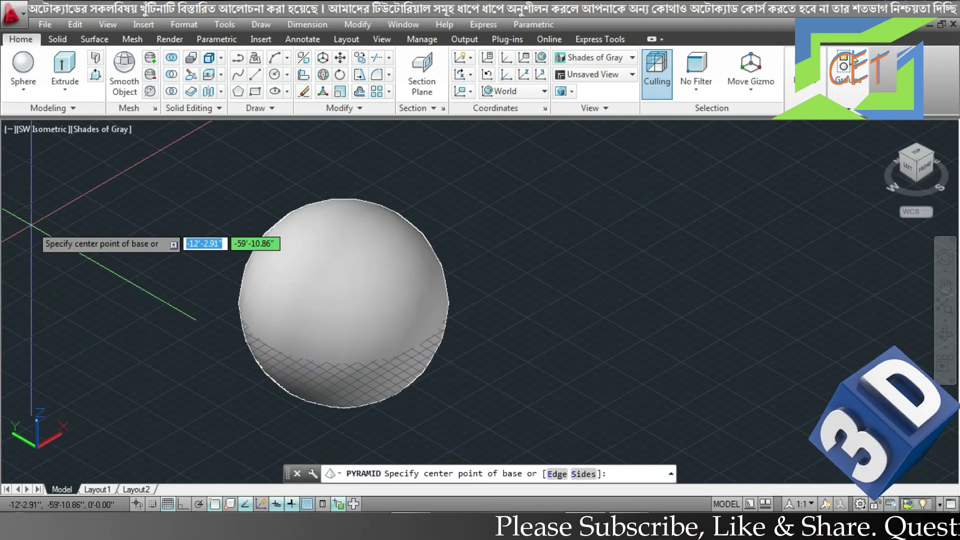
middle_click_drag(593, 305, 378, 279)
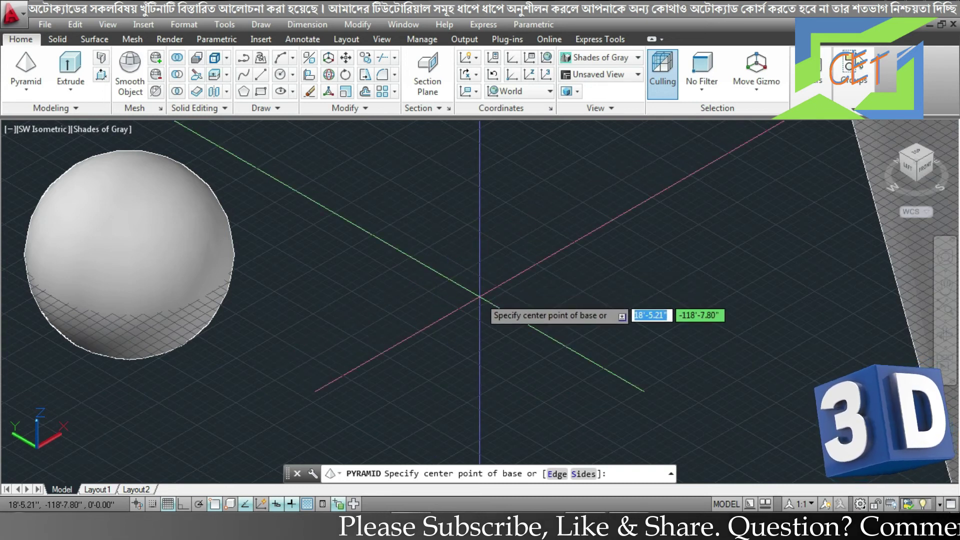
left_click(479, 296)
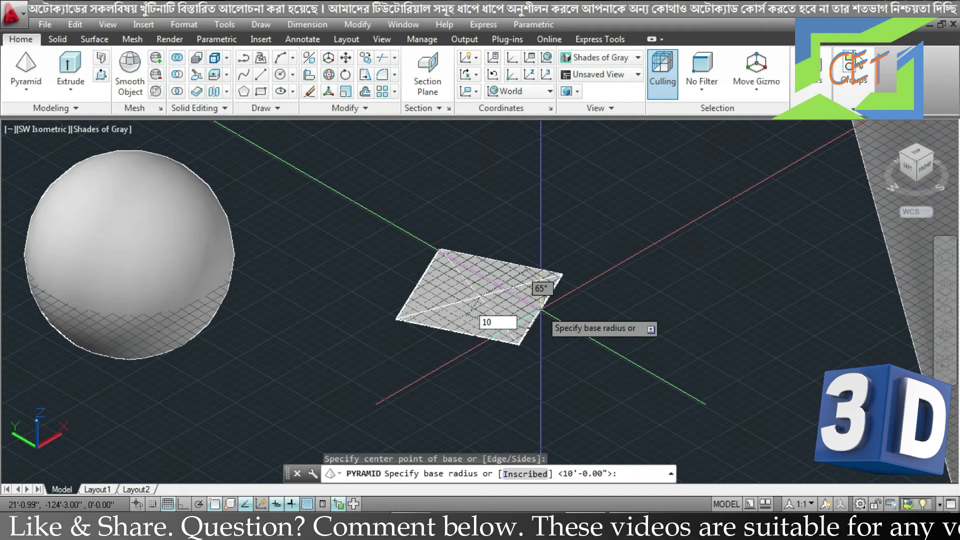
type("'")
key("Return")
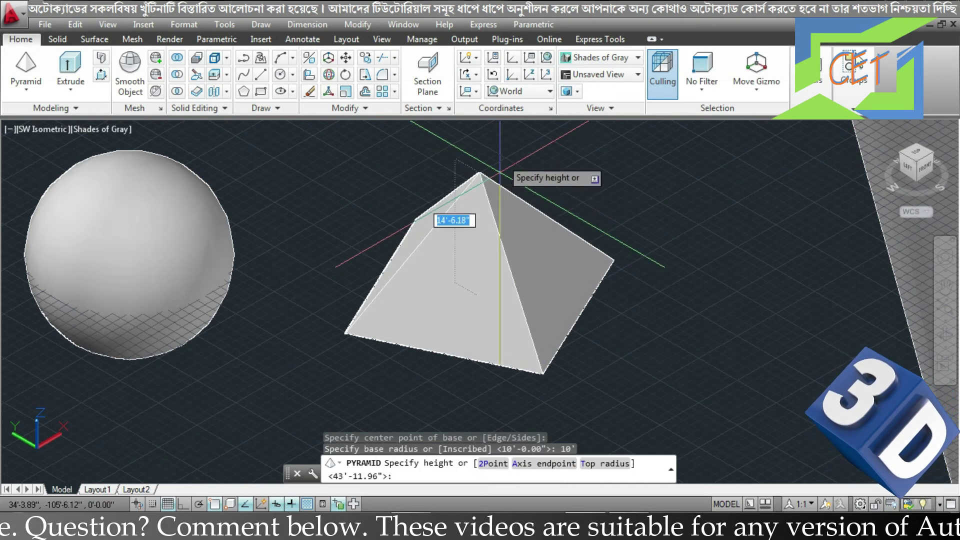
left_click(494, 133)
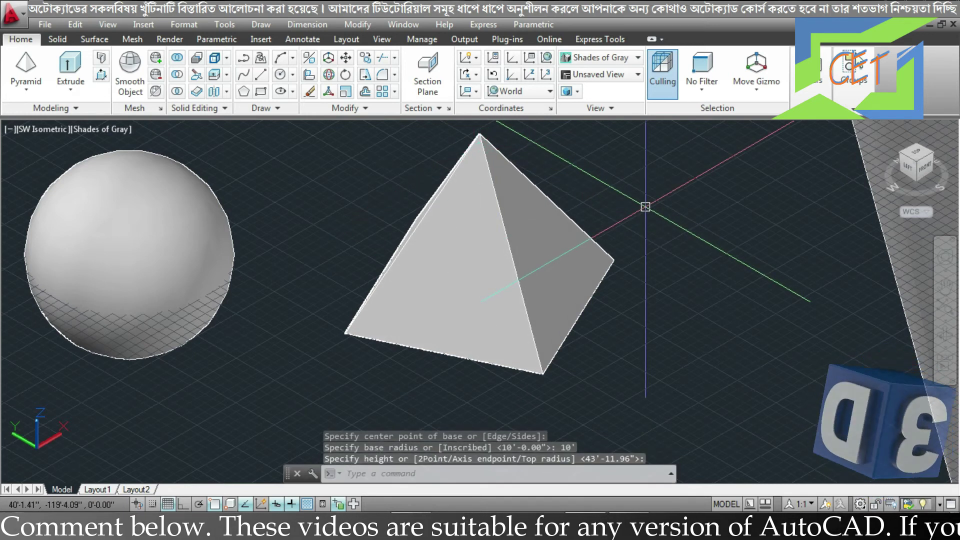
mouse_move(646, 206)
middle_mouse_down("shift")
mouse_move(456, 282)
mouse_move(394, 268)
mouse_move(458, 285)
mouse_move(548, 259)
mouse_move(594, 219)
middle_mouse_up("shift")
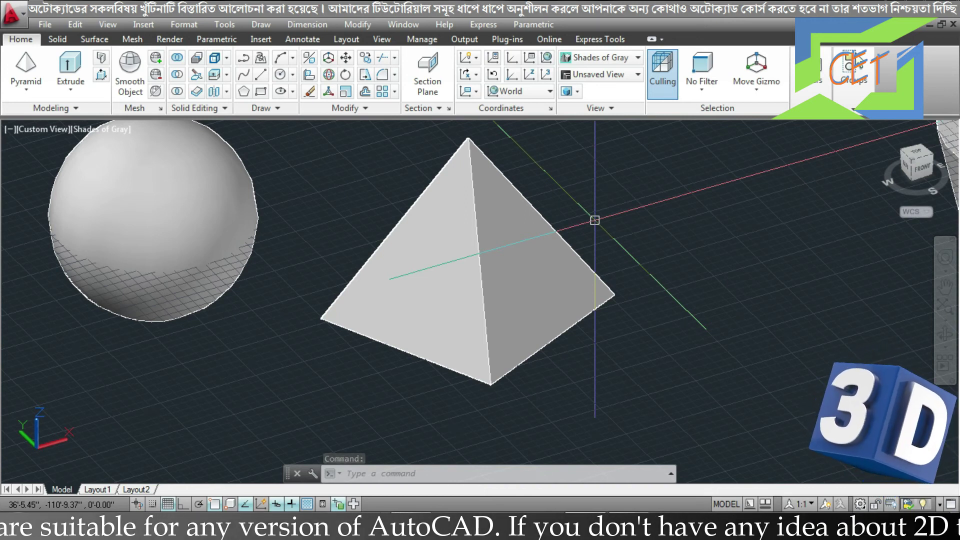
key("space")
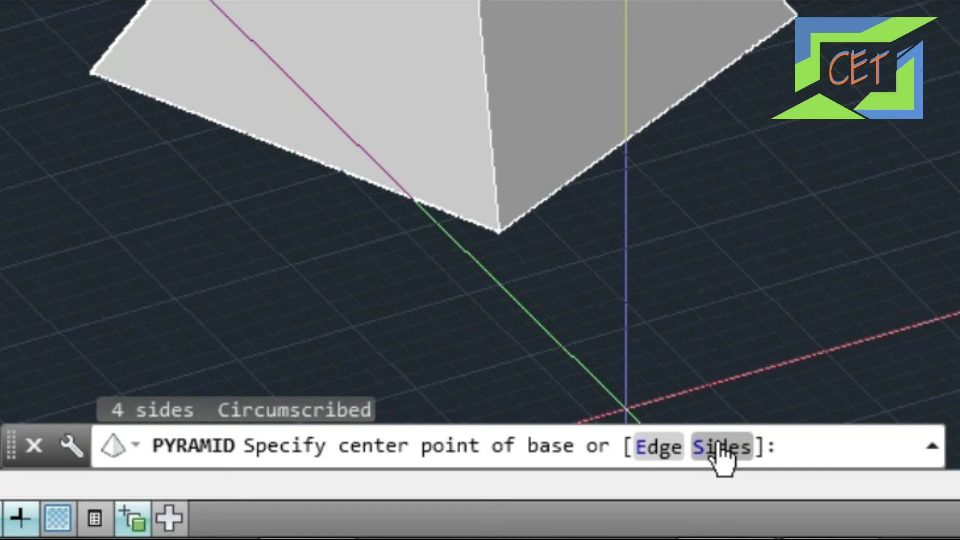
Draw a three-sided pyramid with a 10' base radius right of the first pyramid
left_click(721, 450)
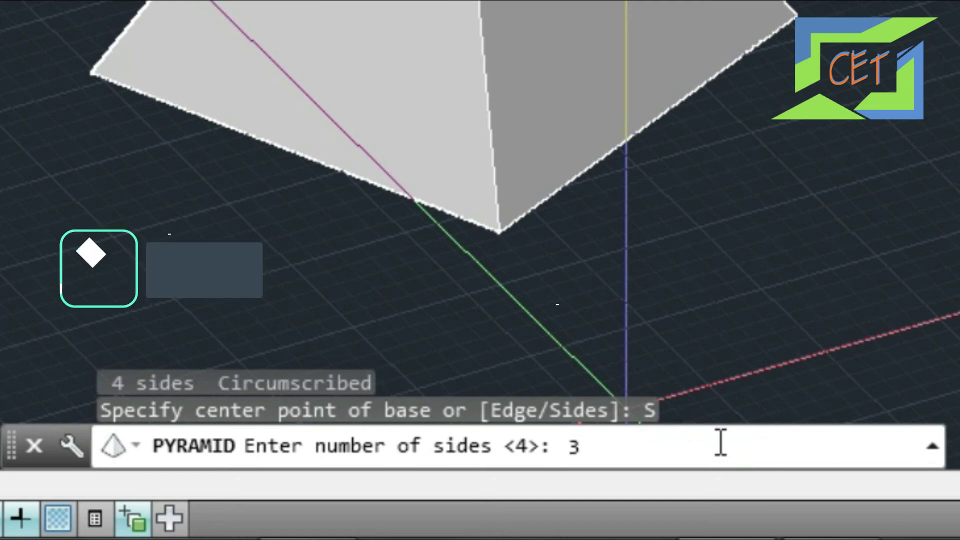
key("Return")
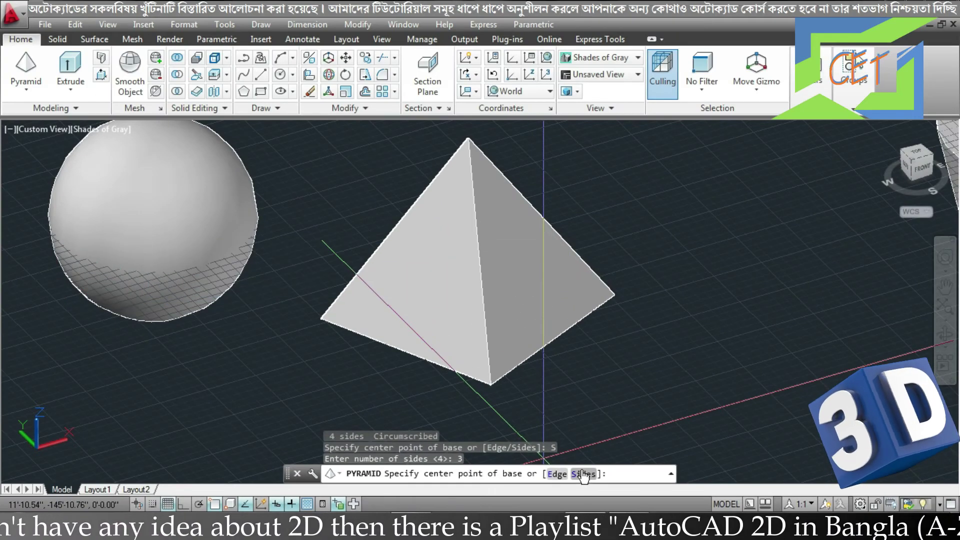
left_click(759, 344)
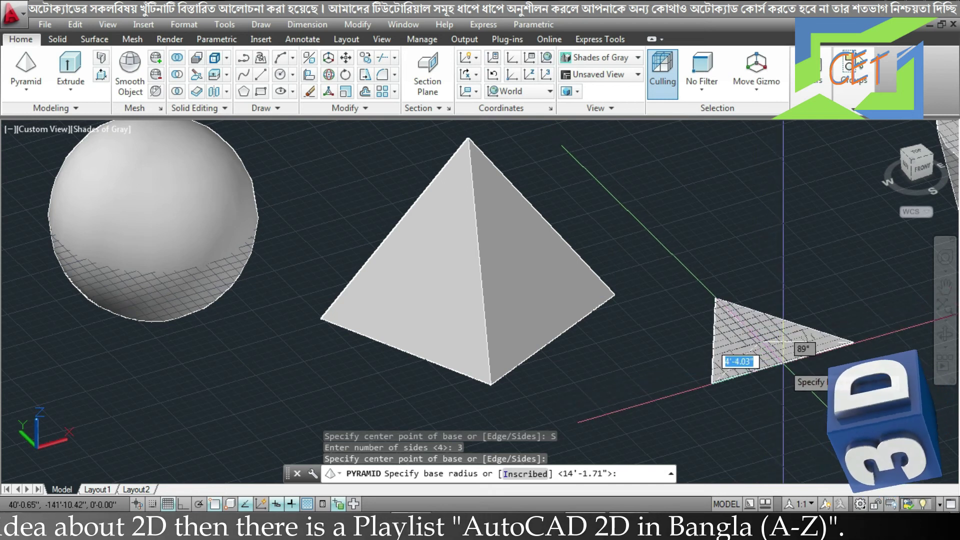
type("10")
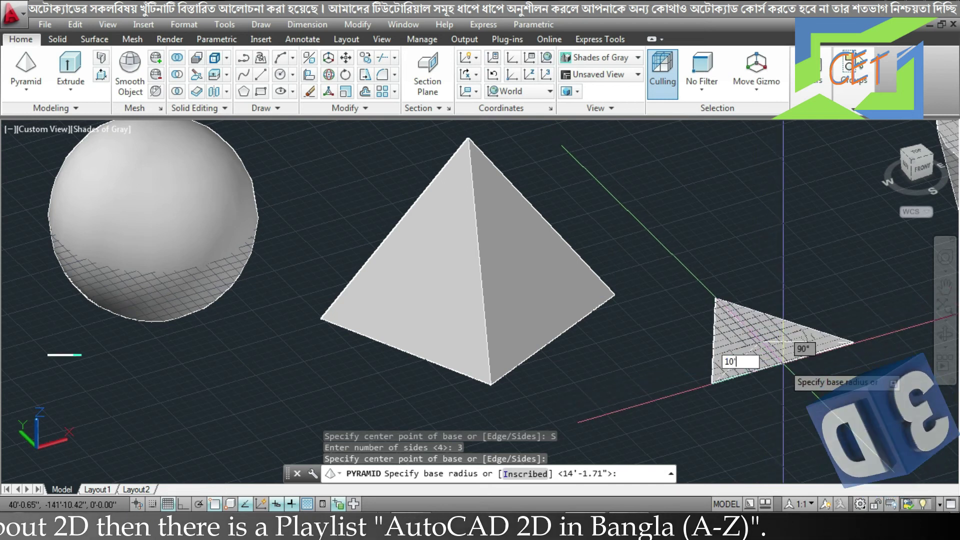
type("'")
key("Return")
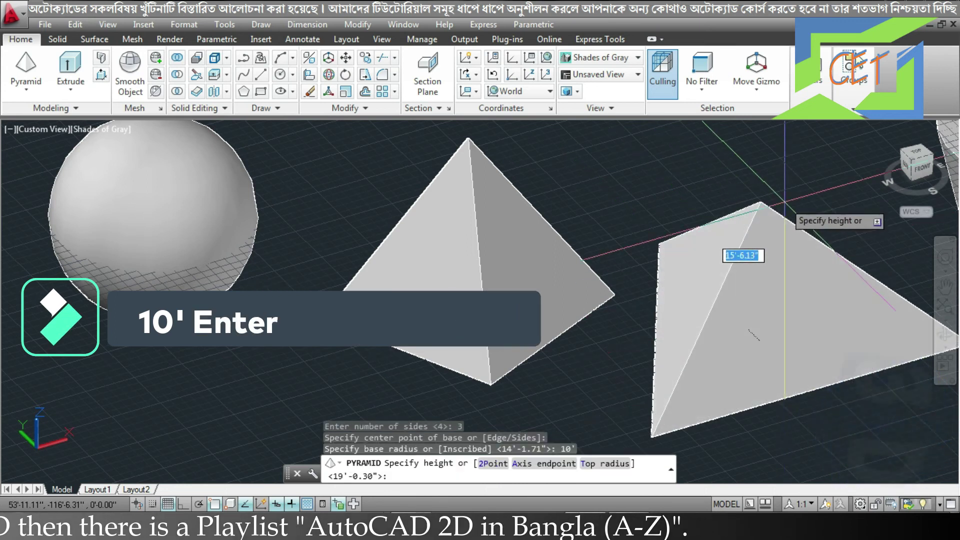
left_click(783, 171)
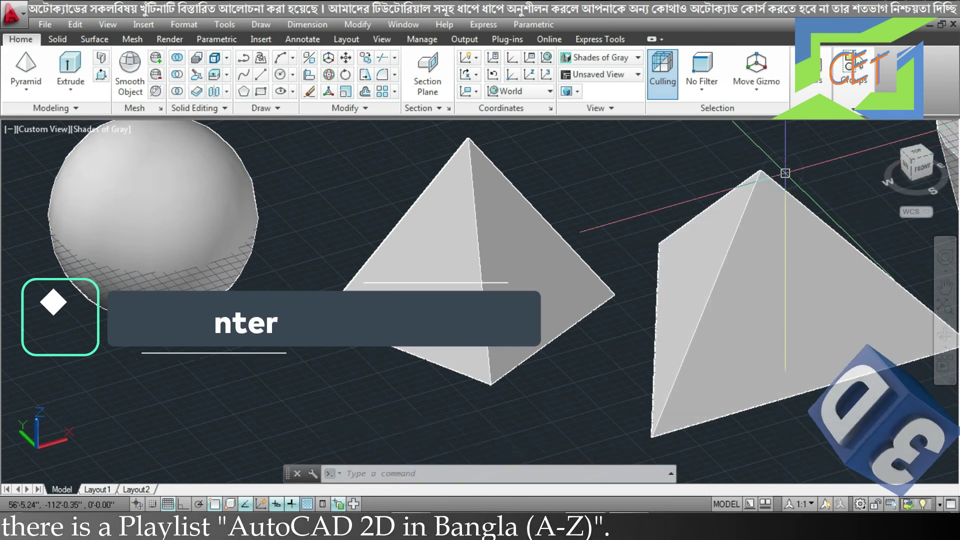
middle_click_drag(800, 175, 750, 210, "shift")
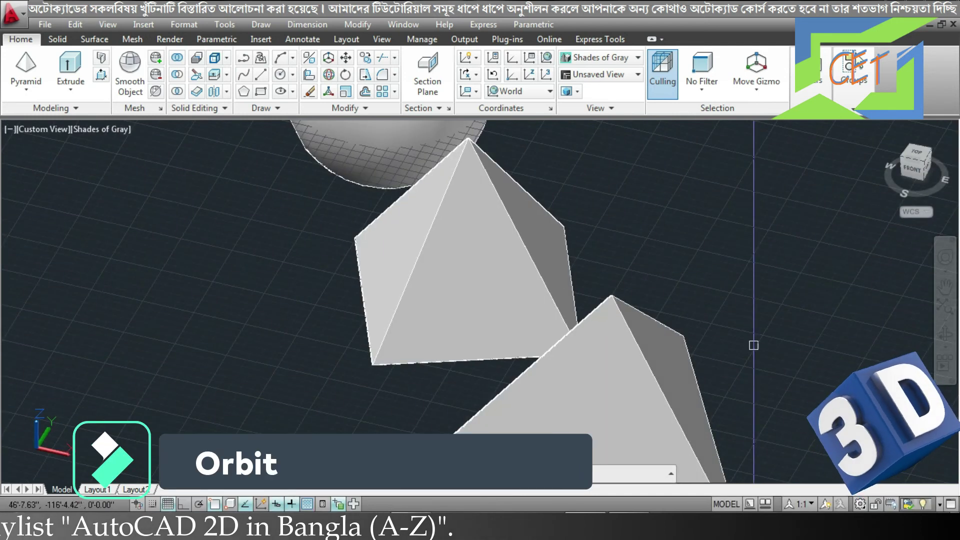
mouse_move(754, 343)
middle_mouse_down("shift")
mouse_move(744, 285)
mouse_move(727, 321)
mouse_move(690, 358)
mouse_move(585, 325)
mouse_move(540, 348)
middle_mouse_up("shift")
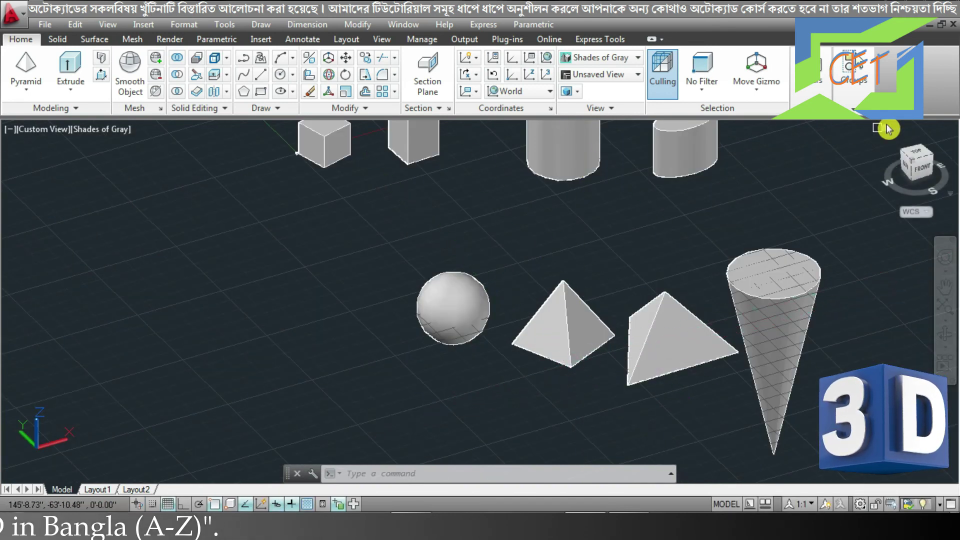
Switch to the SW Isometric view and zoom in
left_click(897, 149)
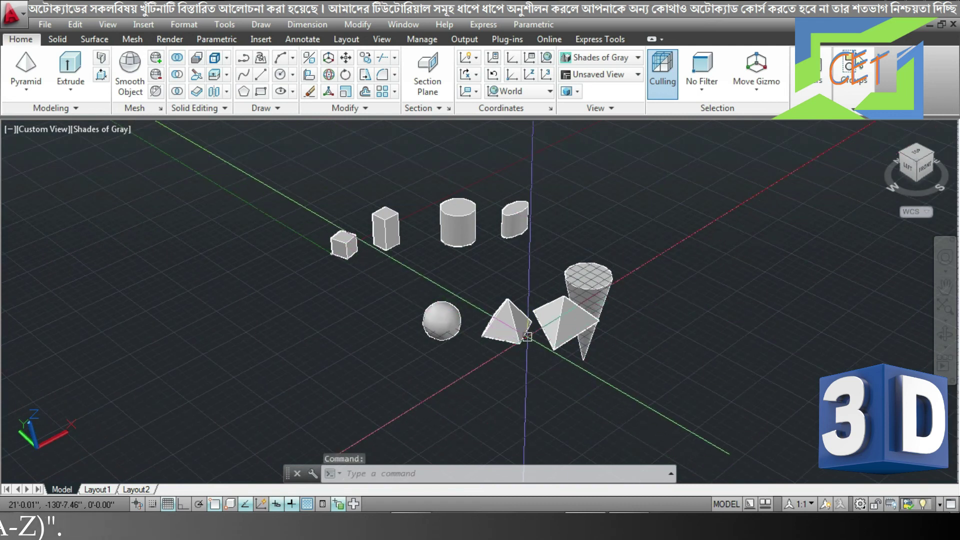
scroll(528, 333, "up", 3)
scroll(528, 334, "up", 2)
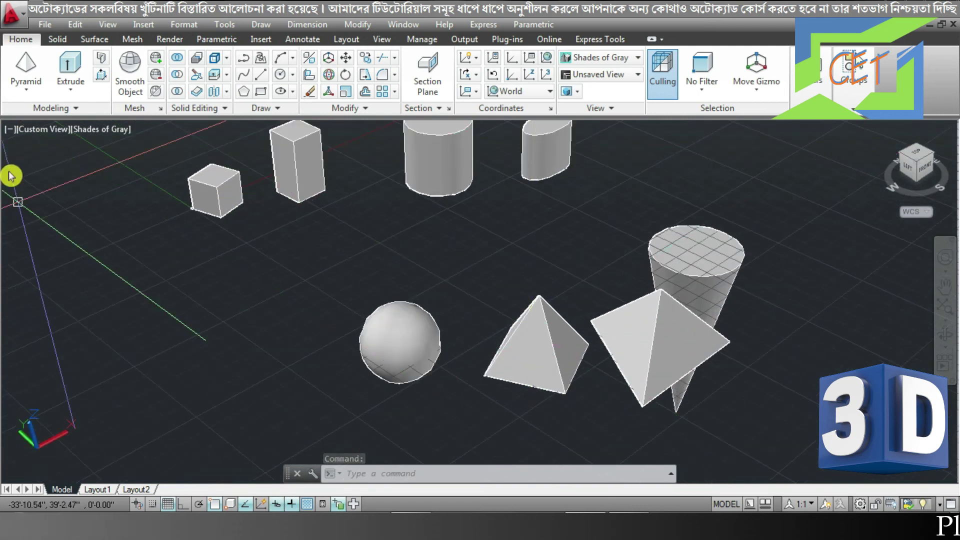
Draw a wedge from two base corners and a height left of the sphere
left_click(40, 95)
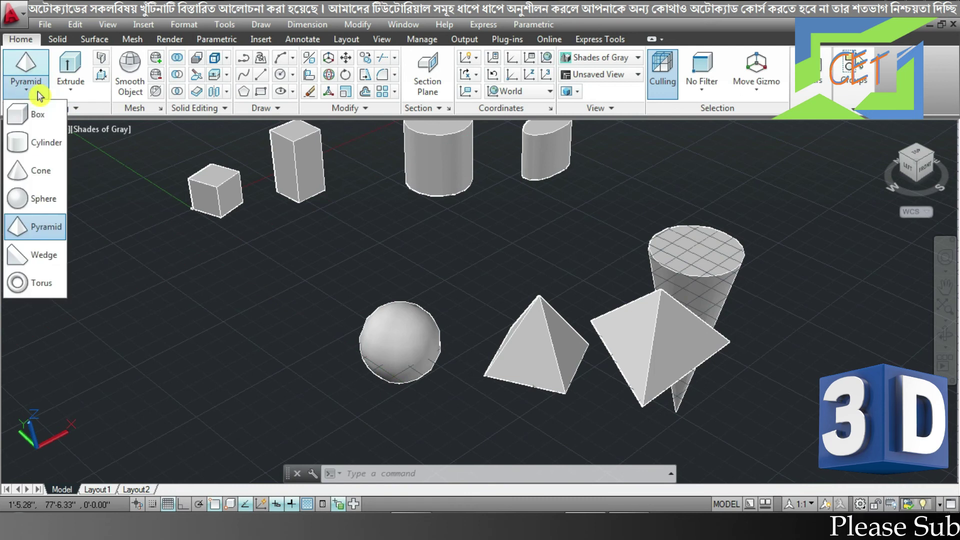
left_click(44, 254)
middle_click_drag(215, 355, 395, 352)
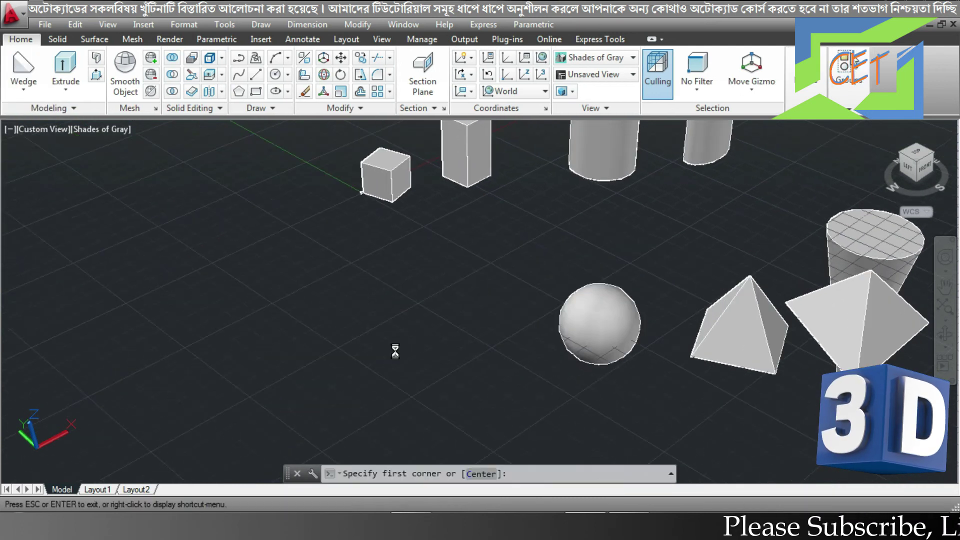
left_click(273, 304)
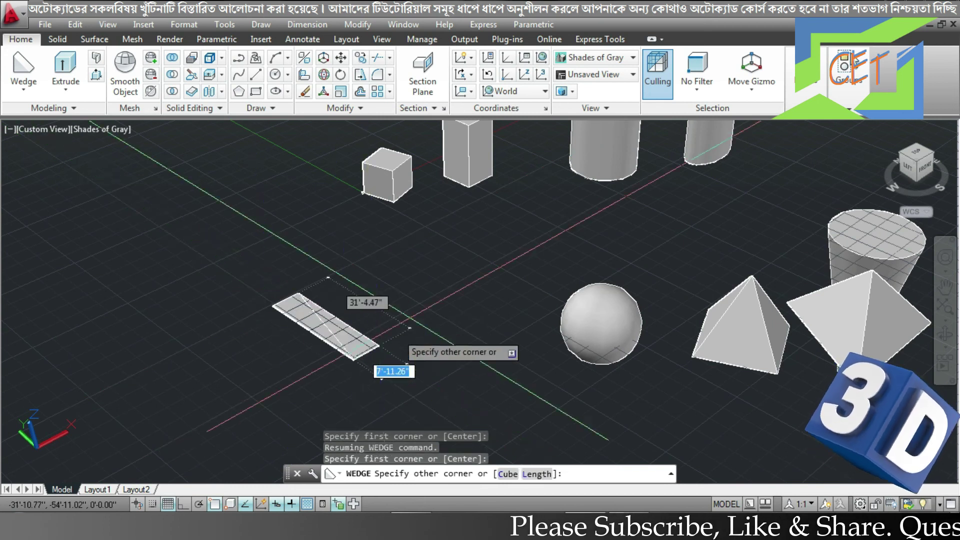
left_click(455, 343)
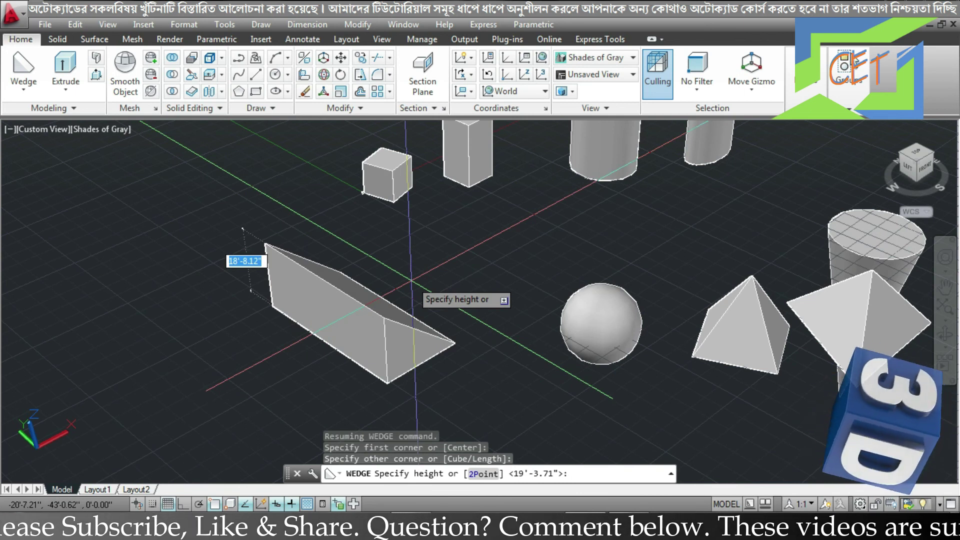
left_click(410, 281)
middle_click_drag(398, 204, 366, 288, "shift")
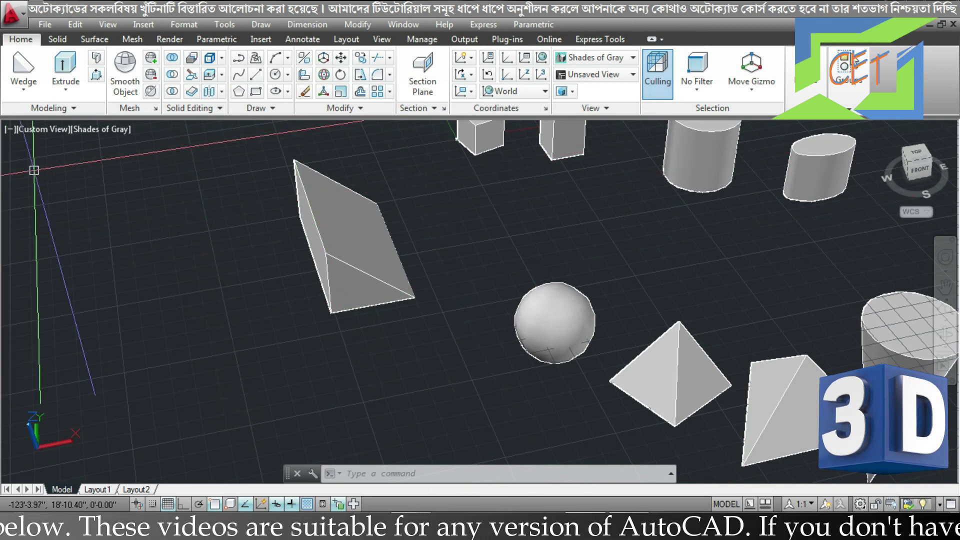
Place a torus with a 15' radius and 2' tube radius near the wedge
left_click(24, 89)
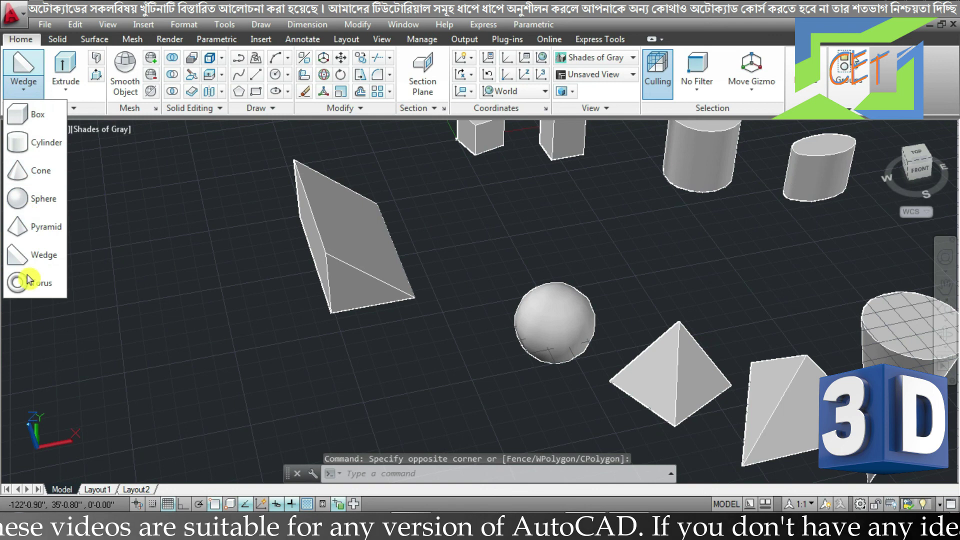
left_click(31, 281)
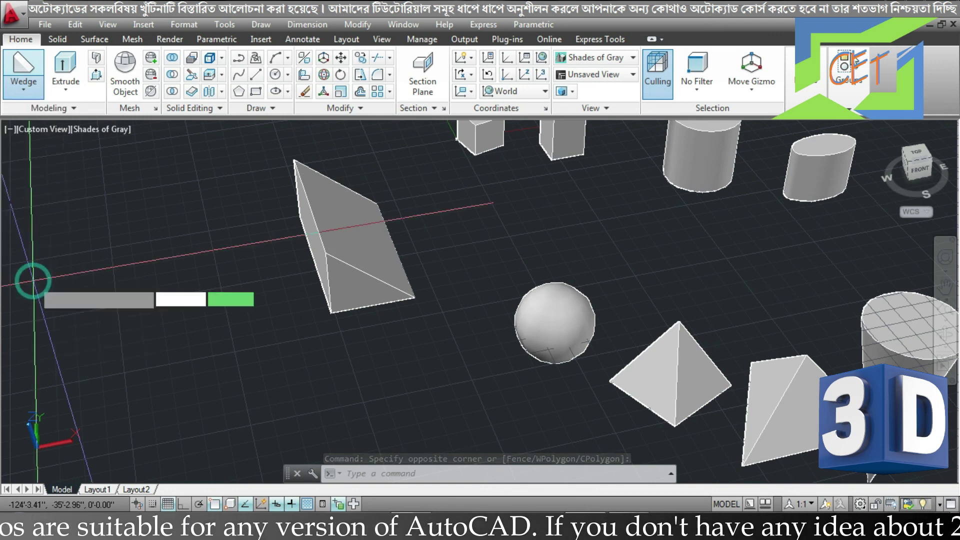
mouse_move(357, 364)
middle_mouse_down()
mouse_move(375, 343)
mouse_move(394, 283)
middle_mouse_up()
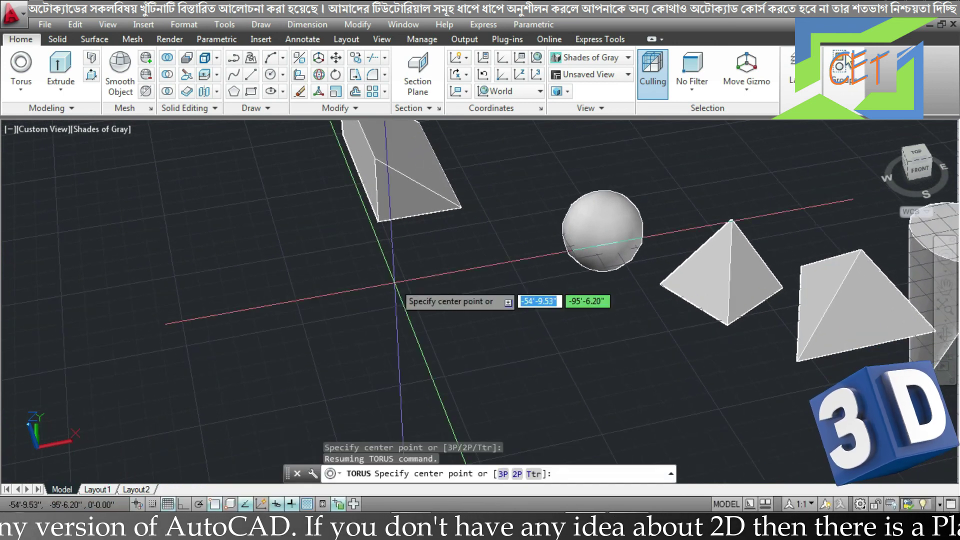
left_click(317, 331)
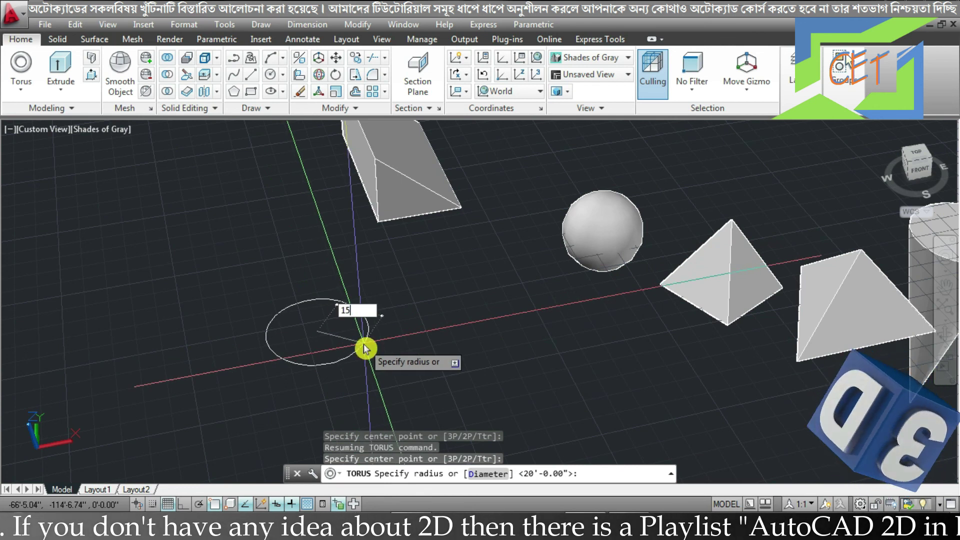
key("Return")
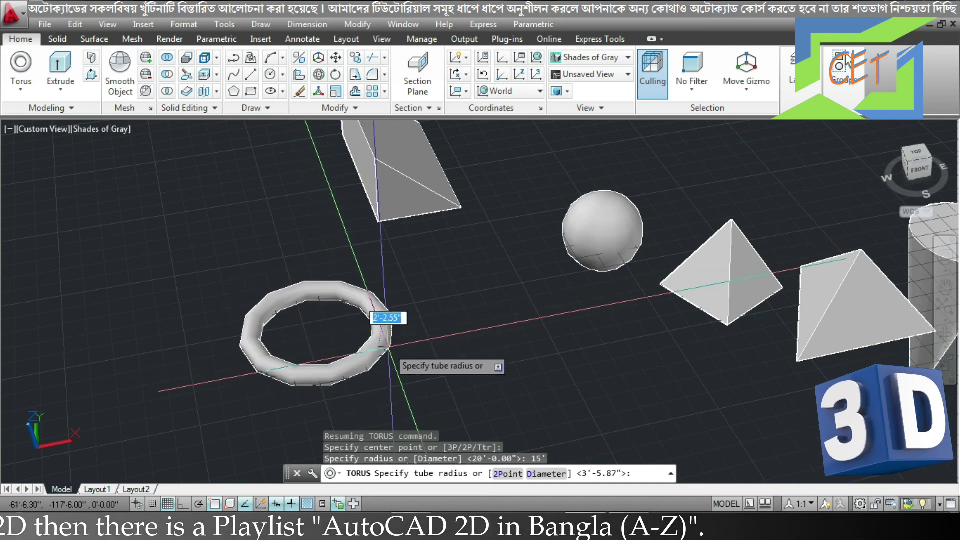
type("2'")
key("Return")
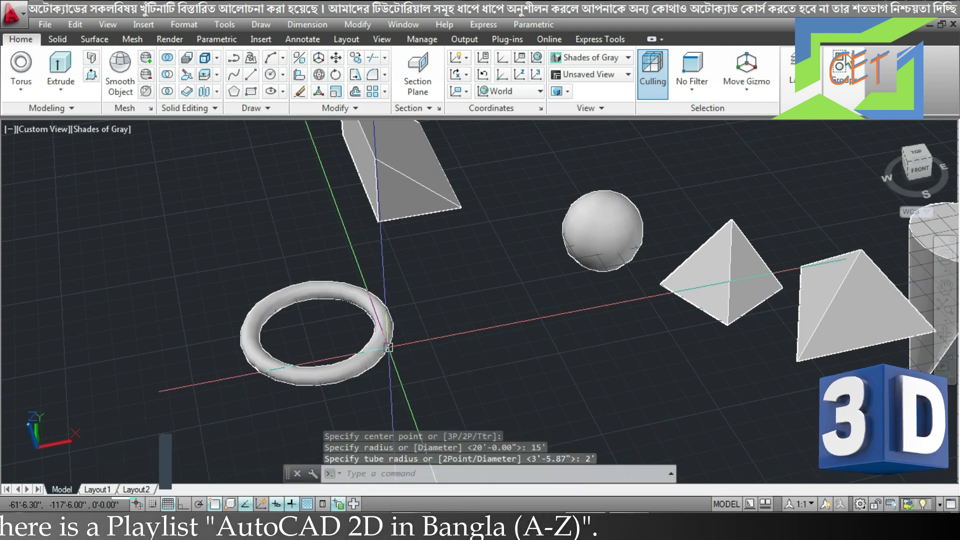
mouse_move(354, 333)
middle_mouse_down()
mouse_move(390, 329)
mouse_move(453, 289)
middle_mouse_up()
scroll(389, 338, "up", 1)
scroll(389, 339, "up", 1)
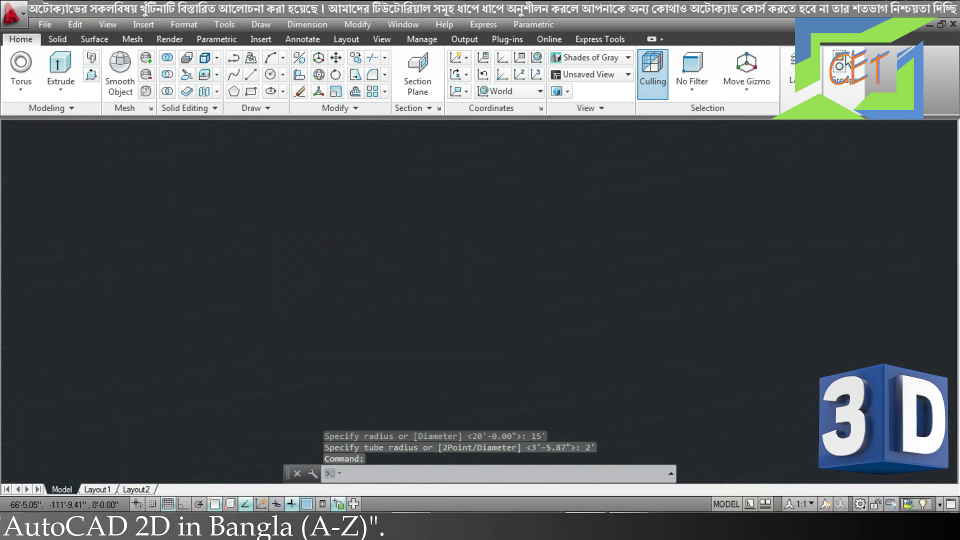